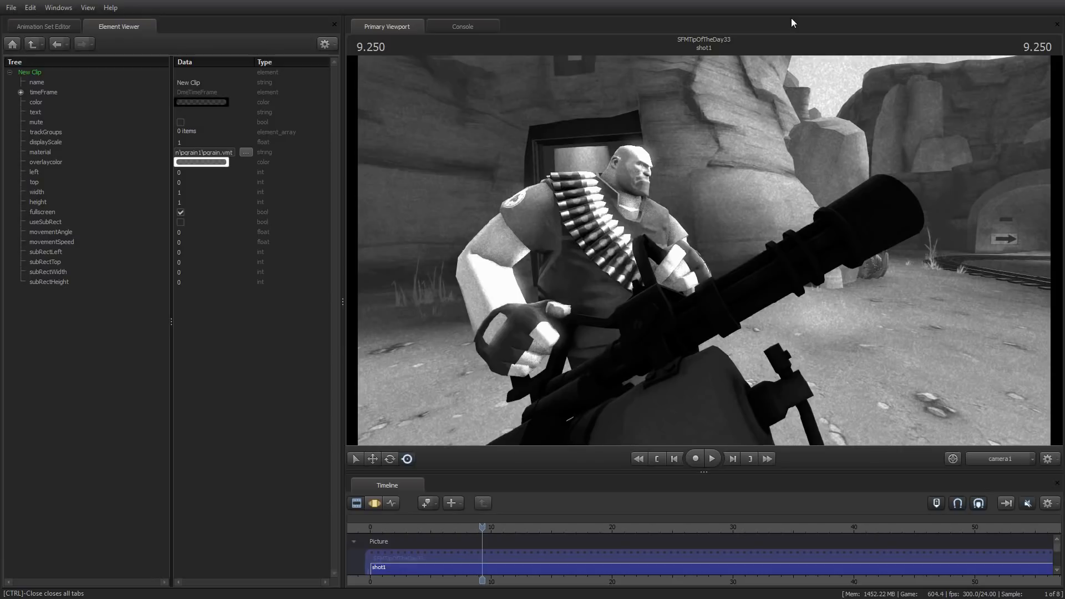
Play the black-and-white shot from its beginning and pause it after about 10 seconds
click(655, 456)
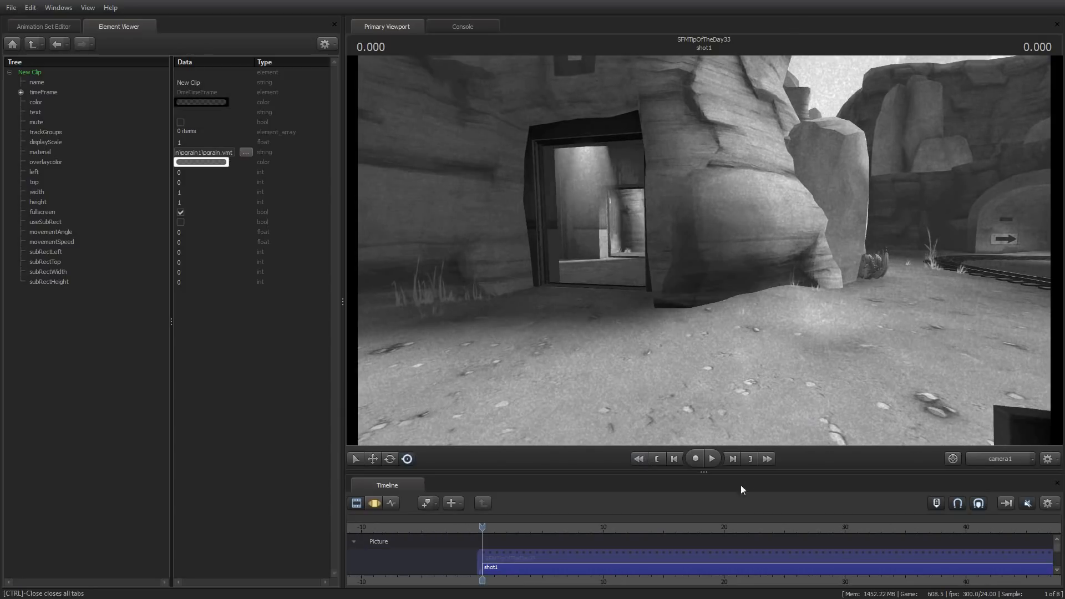
click(712, 458)
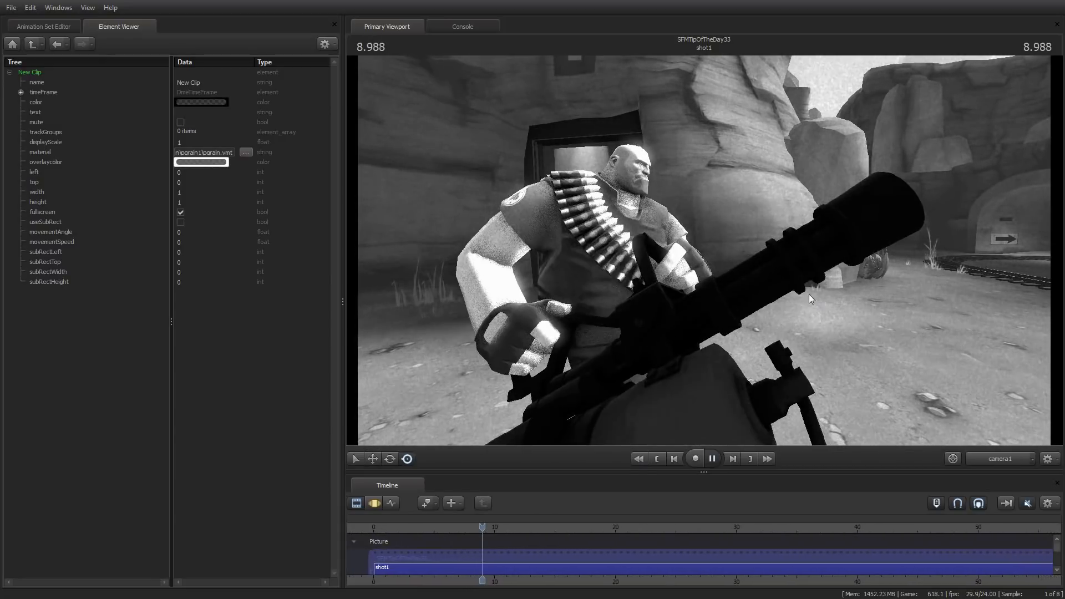
click(713, 458)
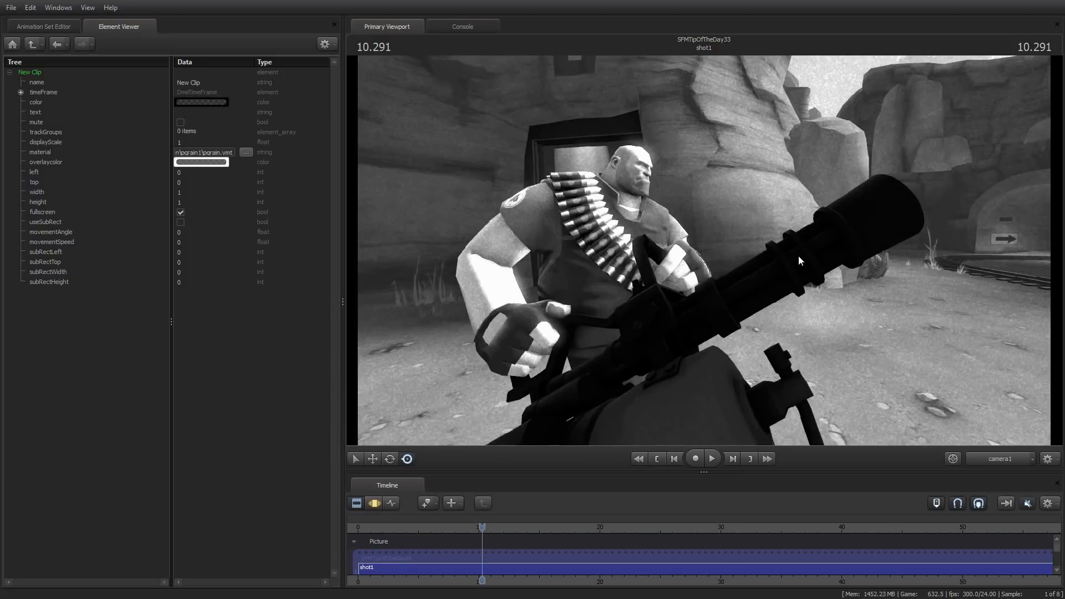
Delete both overlay clips from the Effects track and enlarge the viewport again
drag(704, 473, 699, 276)
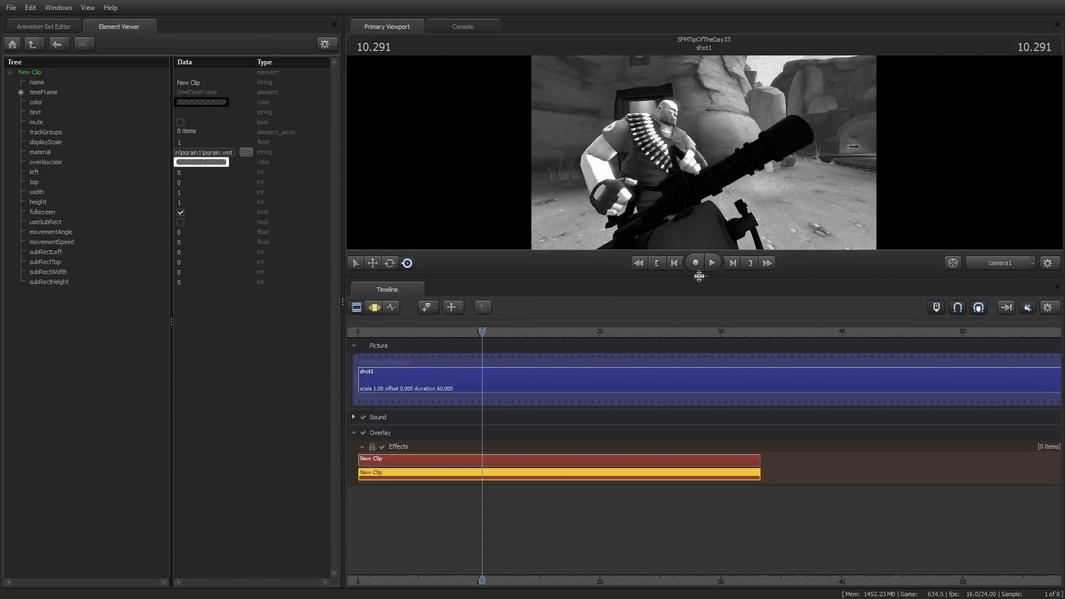
click(589, 463)
ctrl+click(560, 476)
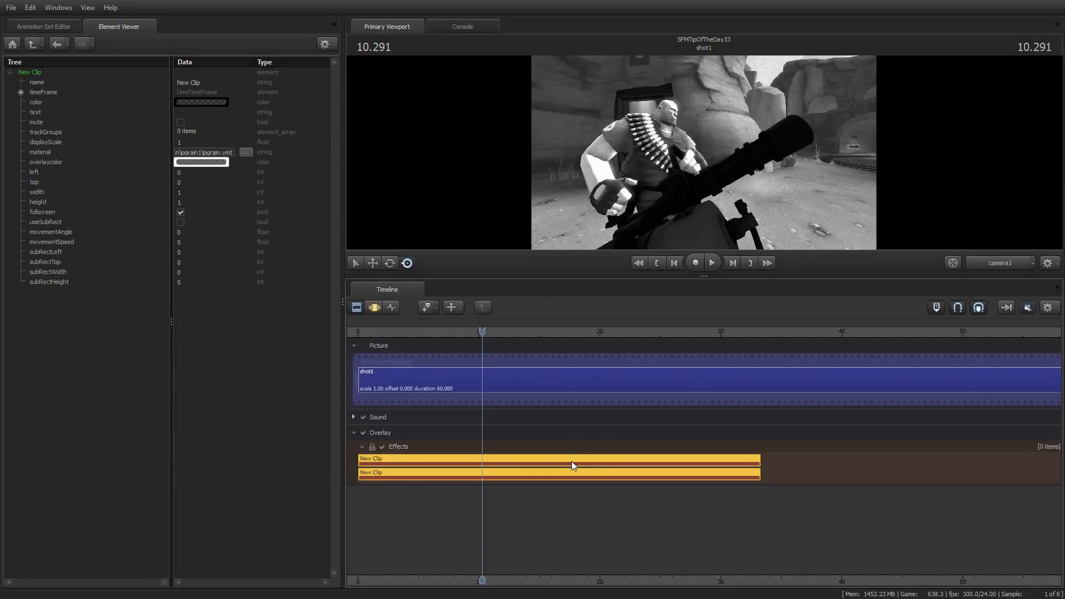
key(Delete)
drag(703, 275, 710, 408)
Play the full-color shot from the start and pause it at about 4.5 seconds
key(Home)
key(space)
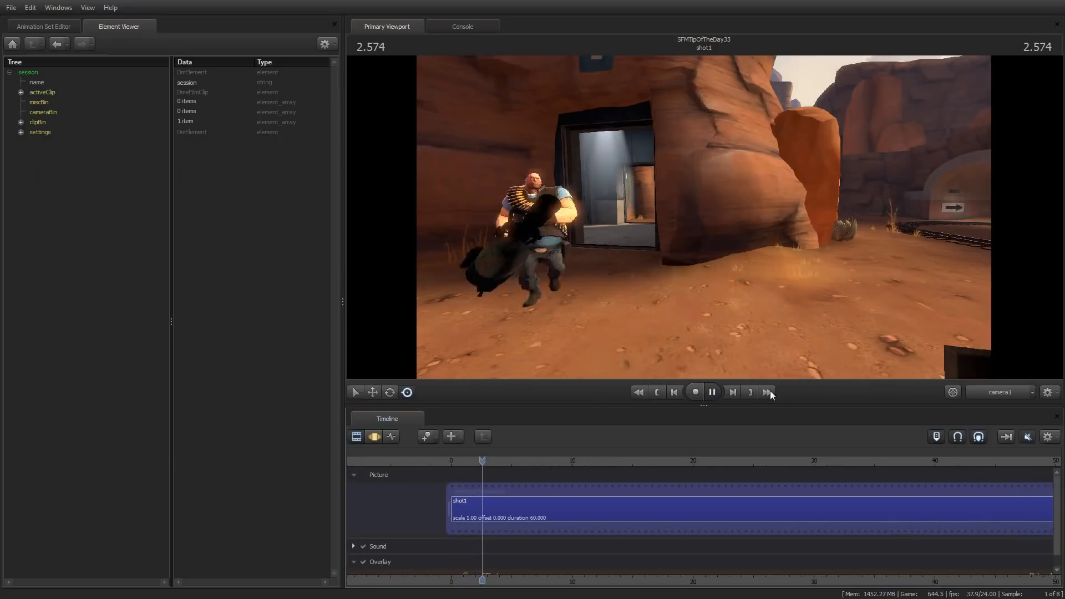
key(space)
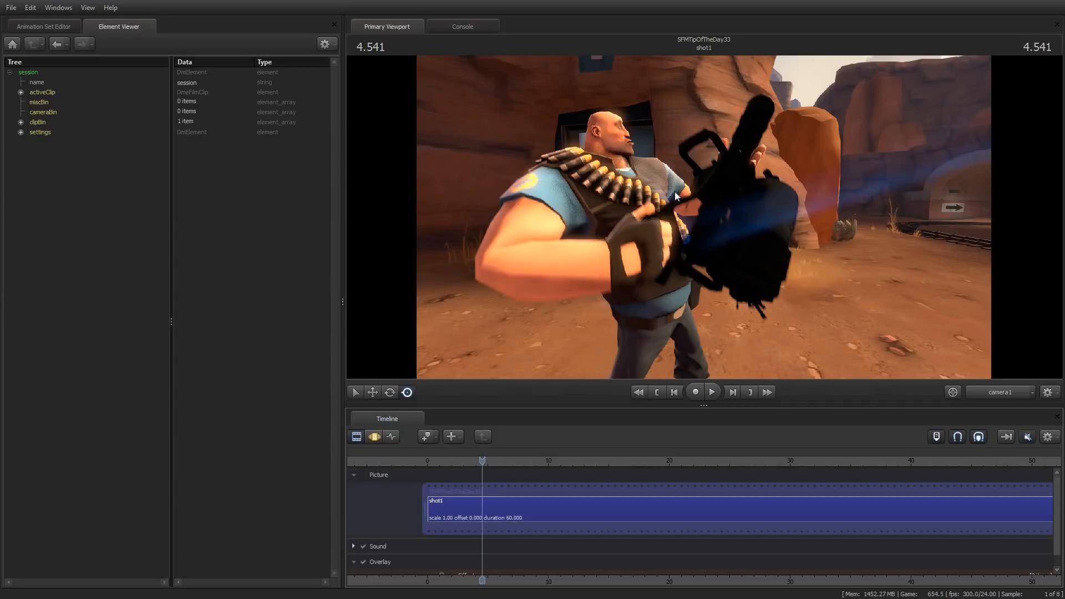
Switch to game mode and move the player so the Heavy, the train and the tracks are in view
key(F11)
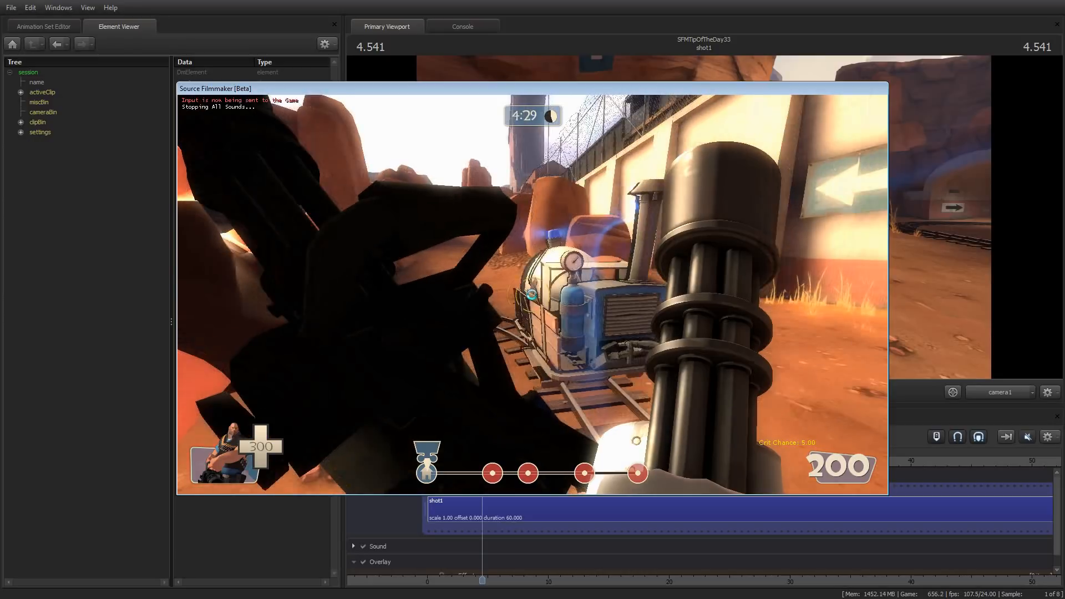
key(w)
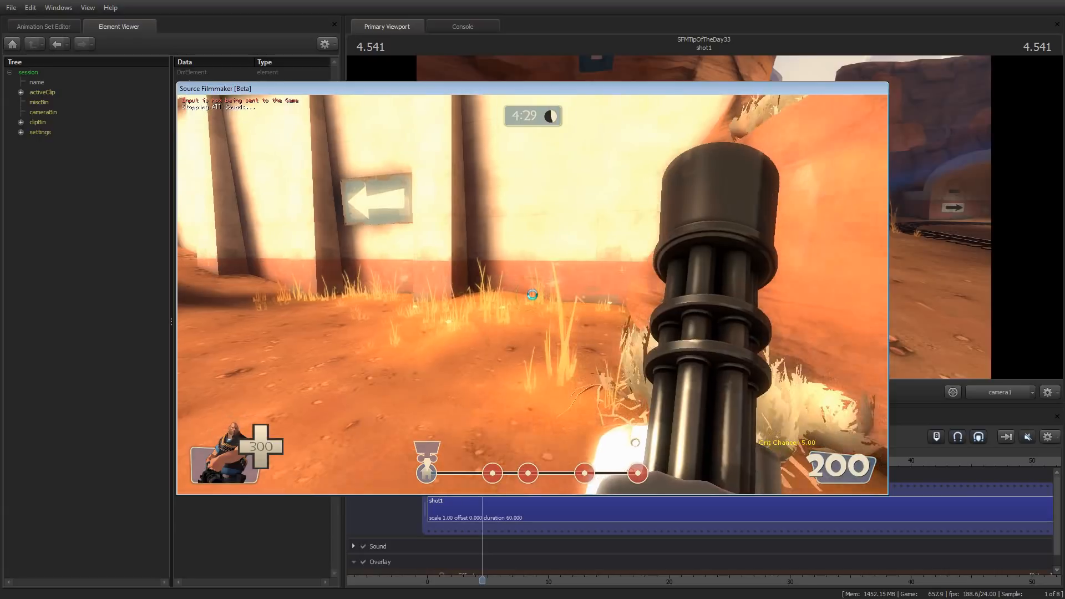
key(s)
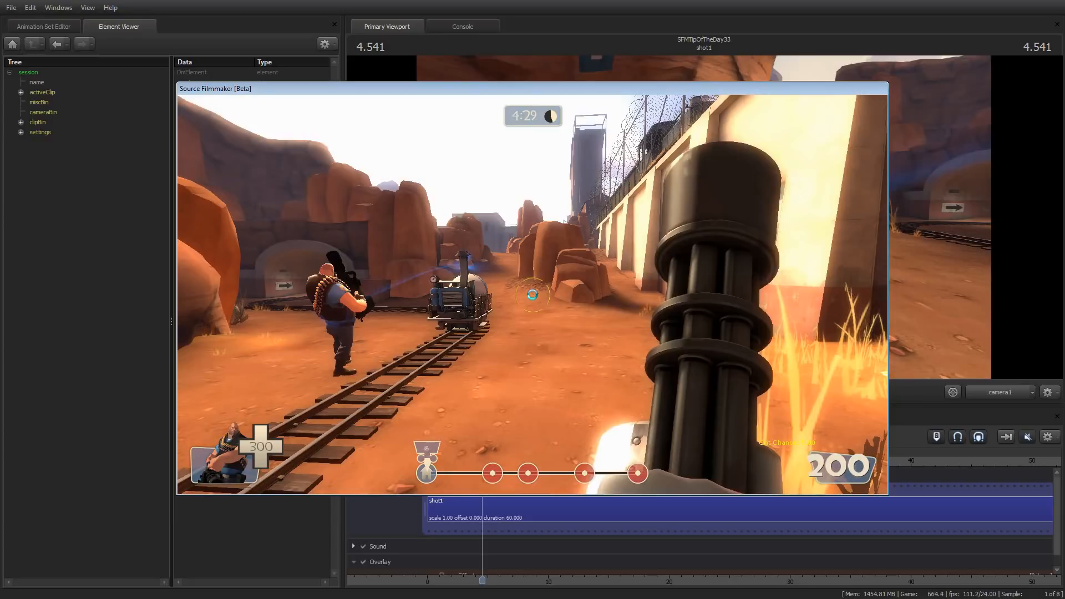
Run the colorcorrectionui command in the game console and resume the game
key(Escape)
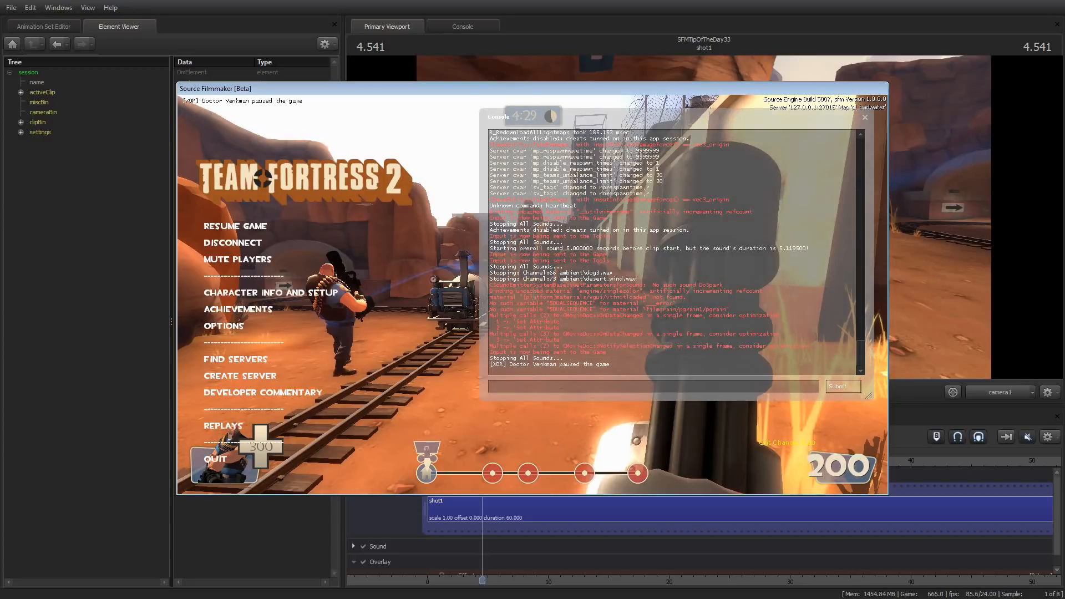
text(color)
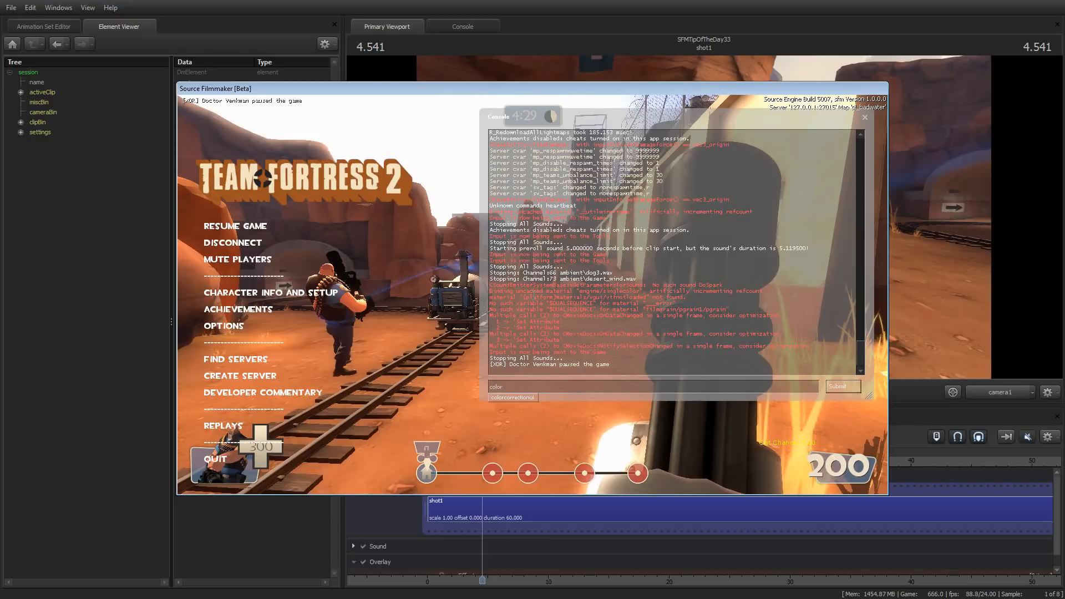
key(Tab)
key(Return)
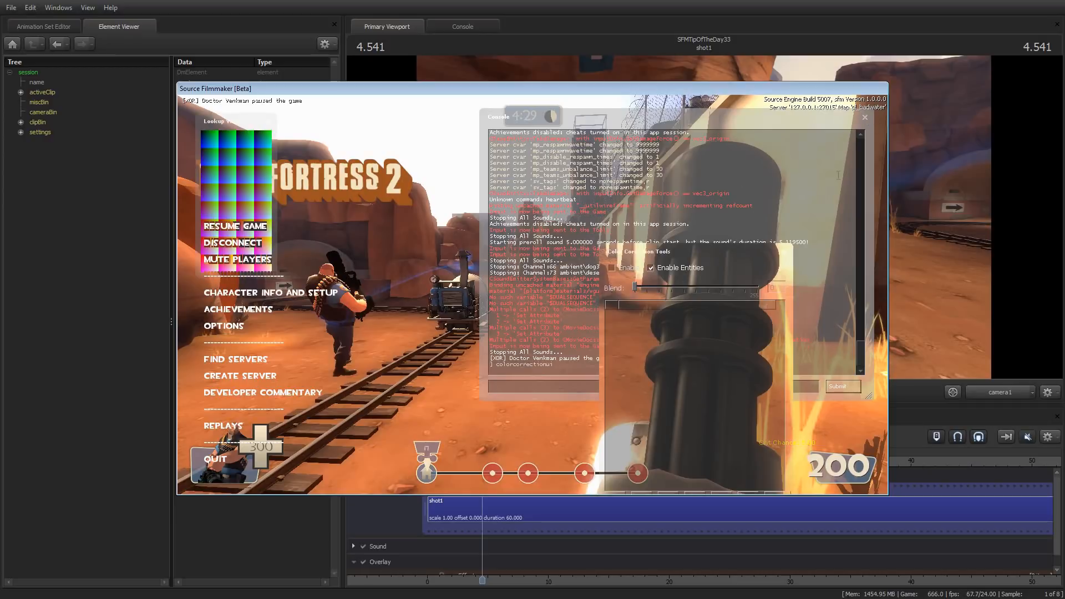
key(Escape)
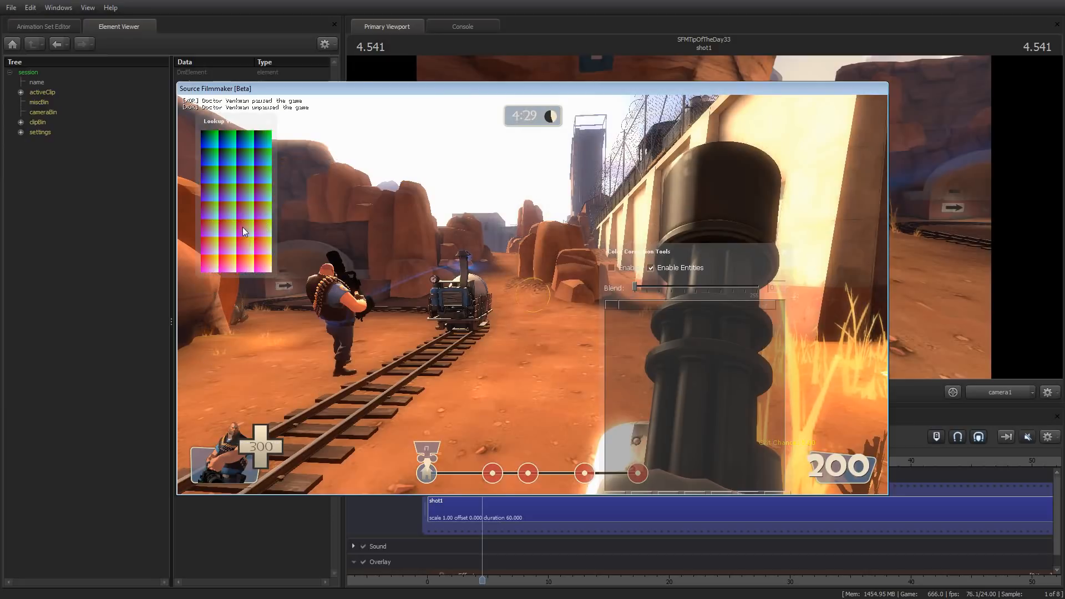
Close the lookup color map window and move the Color Correction Tools window fully into view
drag(736, 261, 527, 239)
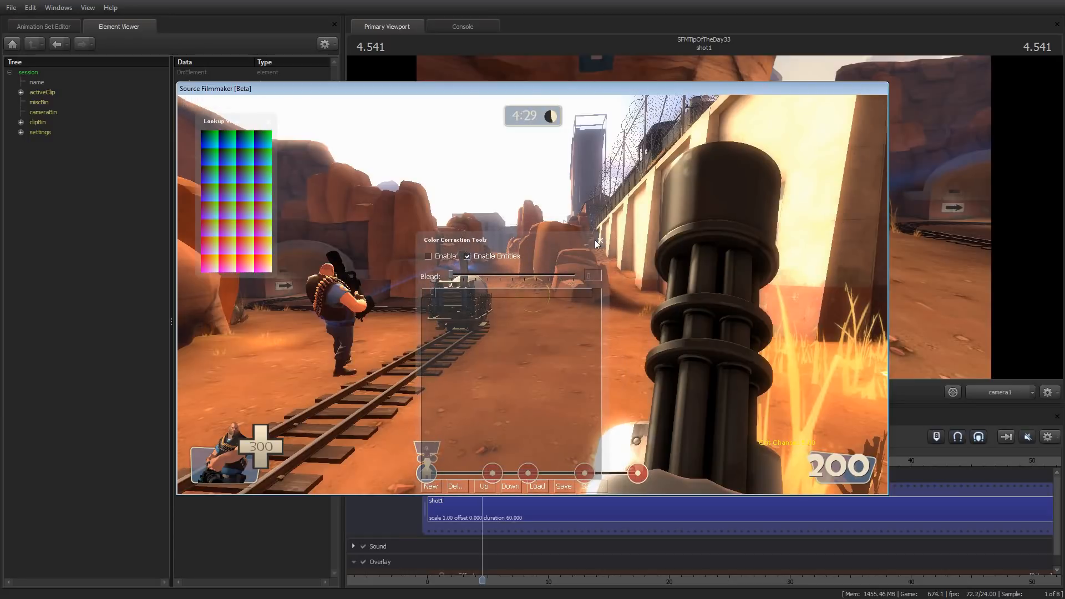
drag(530, 243, 413, 232)
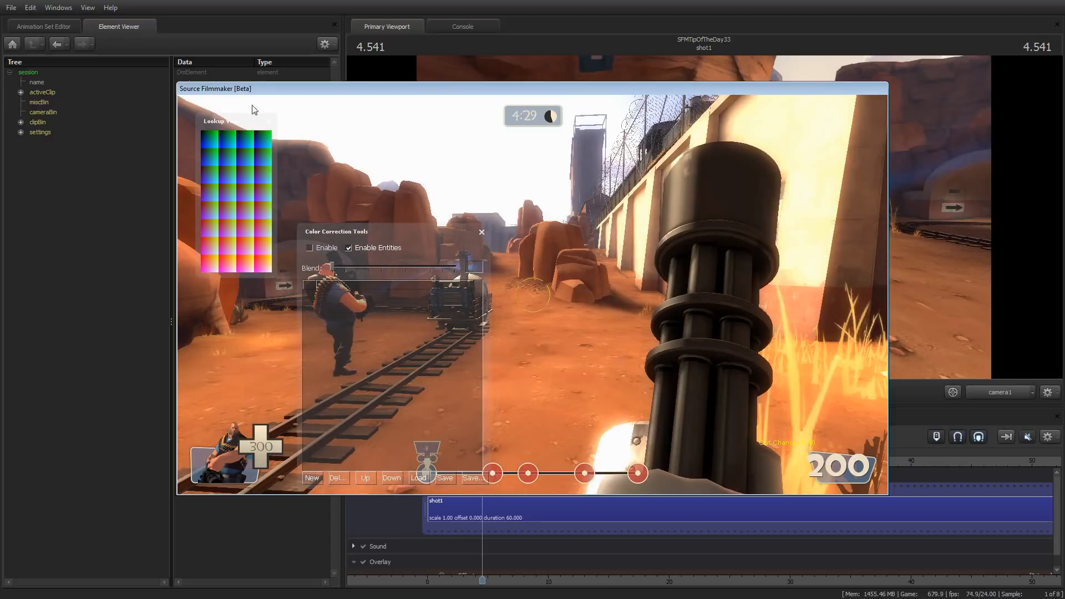
drag(241, 125, 231, 192)
click(258, 189)
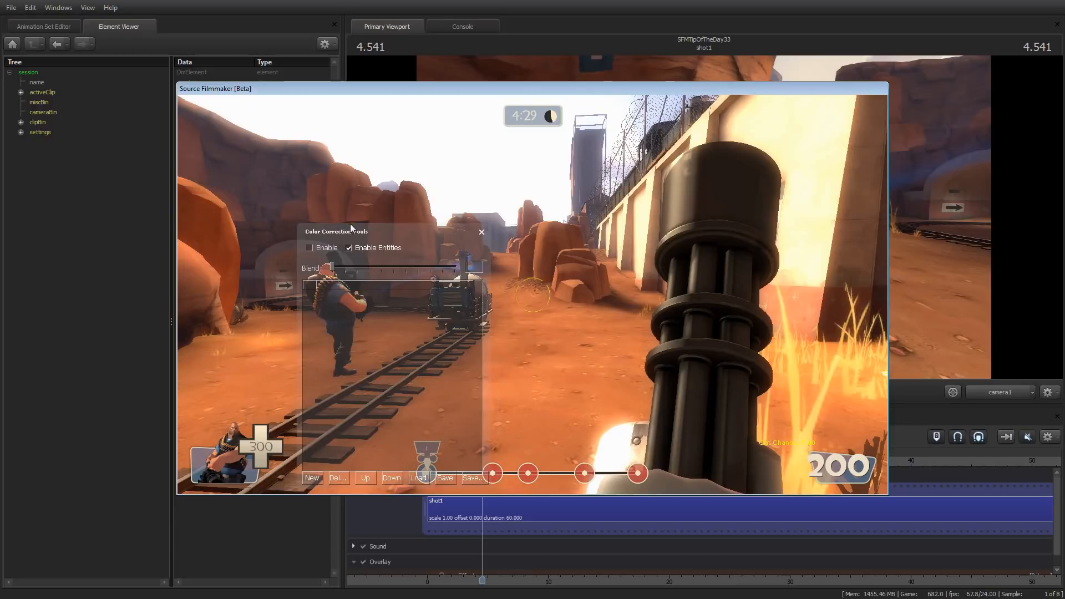
drag(355, 228, 278, 164)
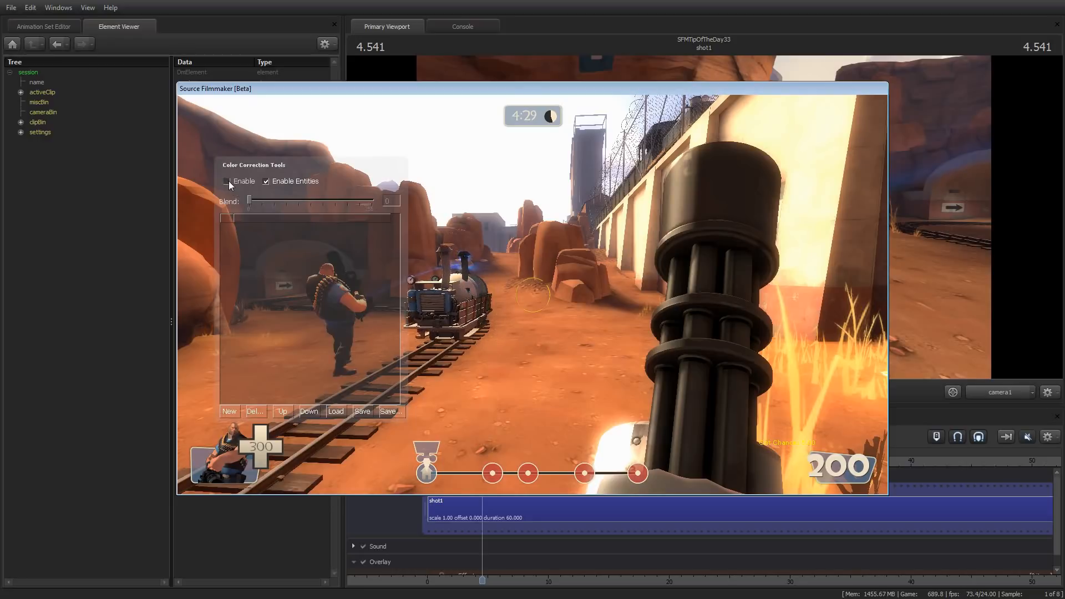
Enable color correction and create a new operation with the Curves Tool
click(230, 412)
drag(291, 166, 330, 267)
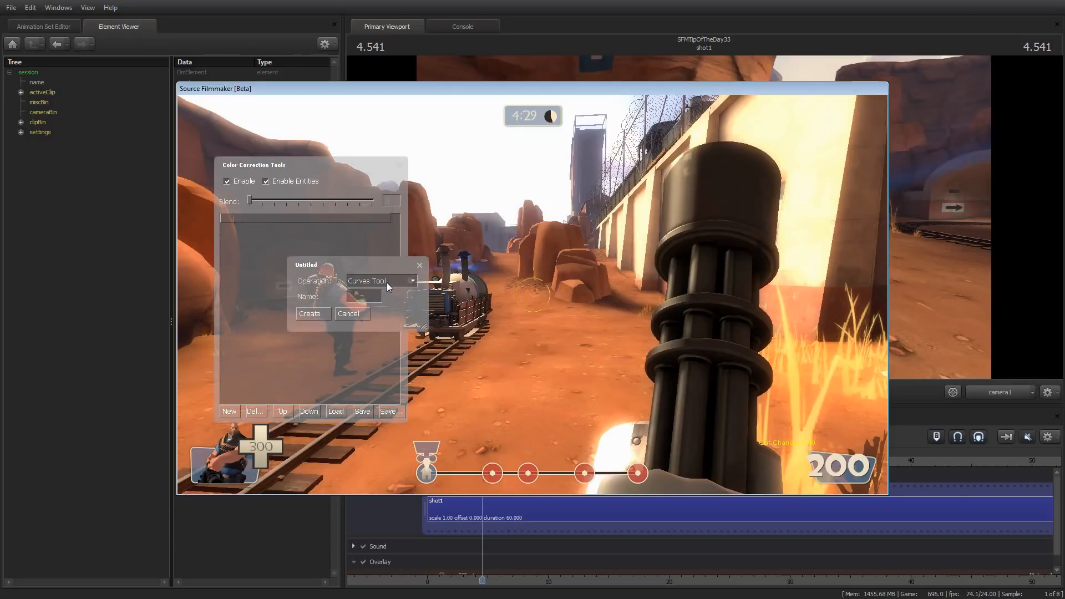
click(387, 282)
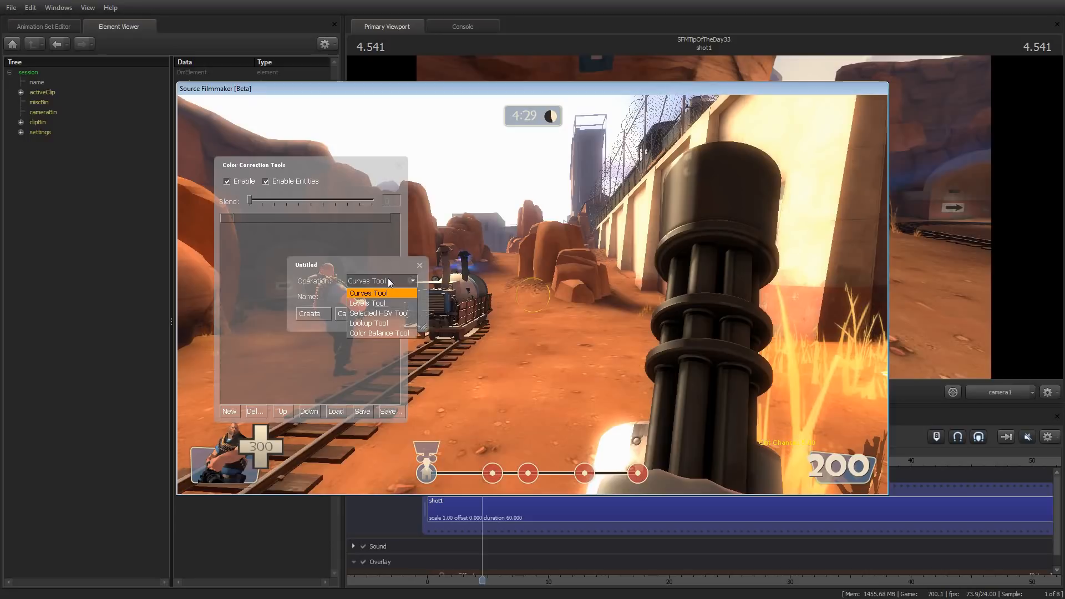
click(388, 281)
click(314, 314)
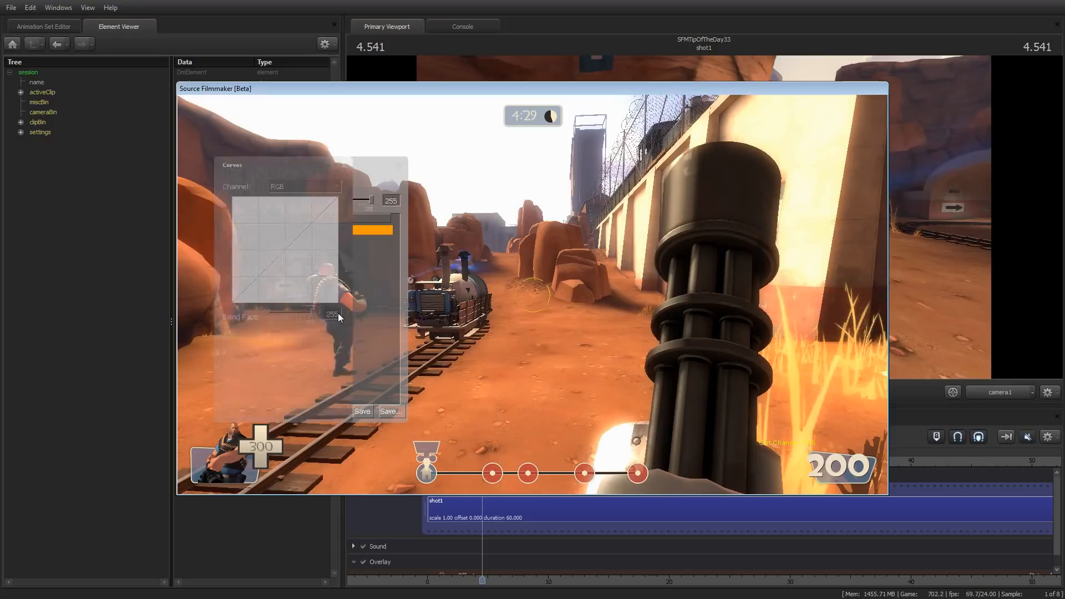
Bend the RGB curve into a wave with four control points and close the Curves window
drag(297, 161, 528, 202)
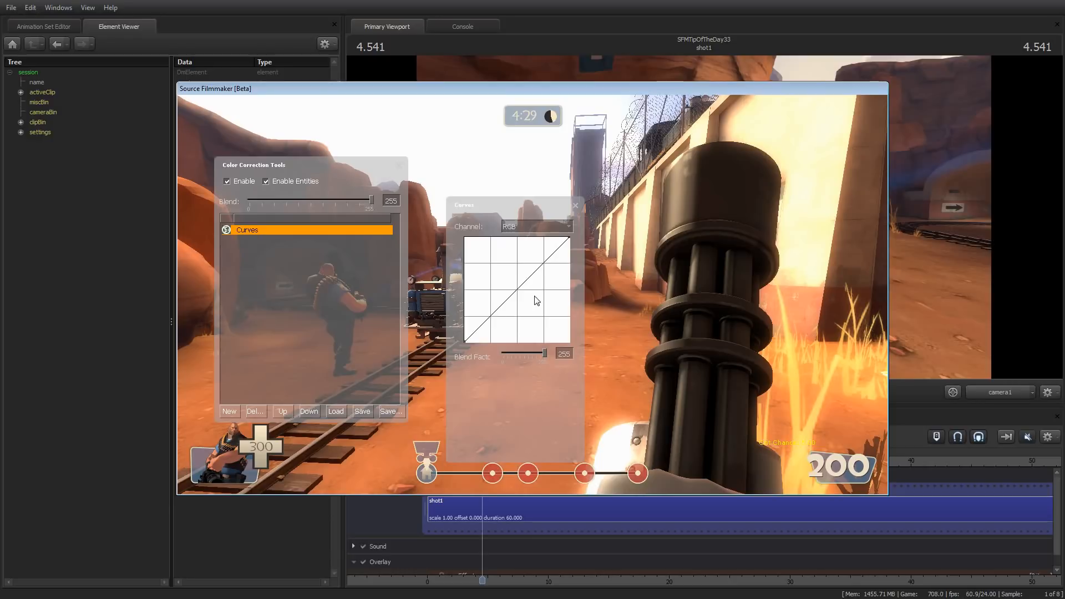
drag(500, 309, 542, 294)
click(525, 251)
mouse_move(533, 253)
mouse_down()
mouse_move(525, 292)
mouse_move(549, 256)
mouse_up()
click(555, 262)
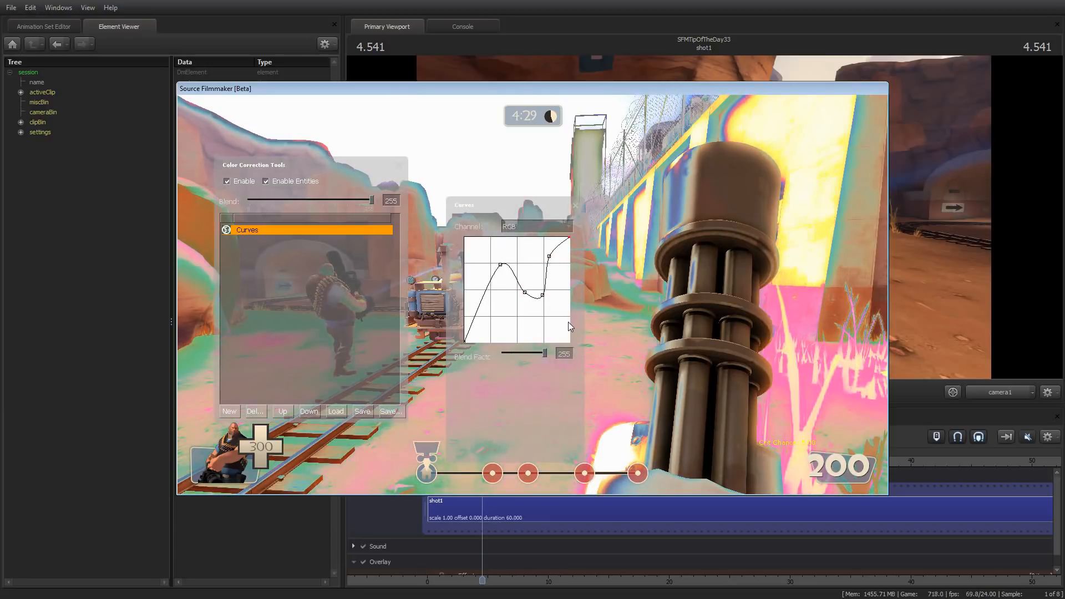
drag(533, 215, 534, 175)
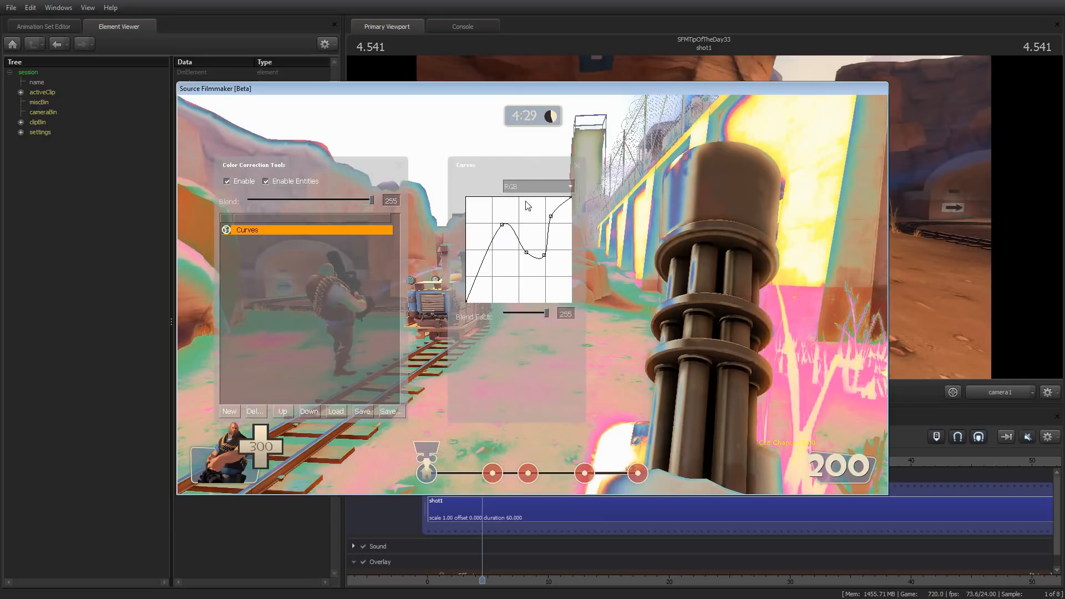
click(577, 165)
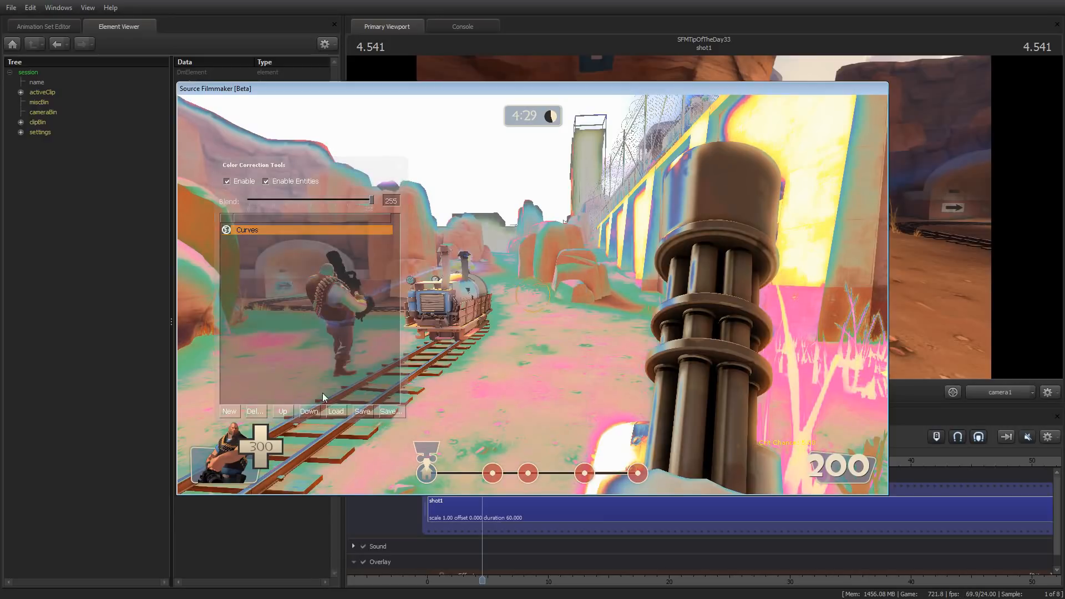
Delete the Curves operation and create a Levels Tool operation in its place
click(259, 411)
click(228, 411)
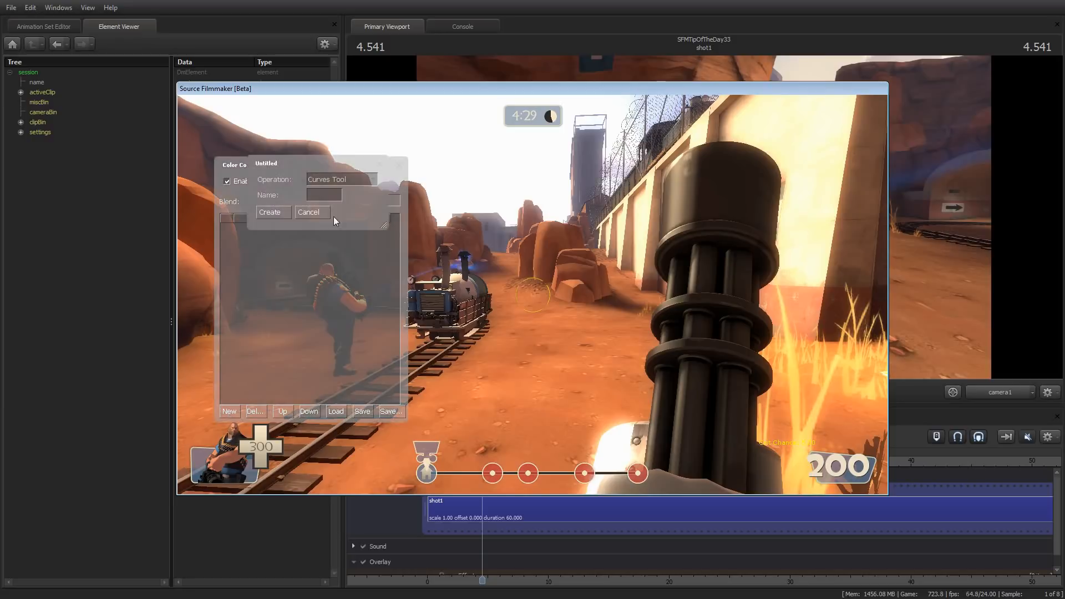
click(348, 178)
click(340, 201)
click(285, 212)
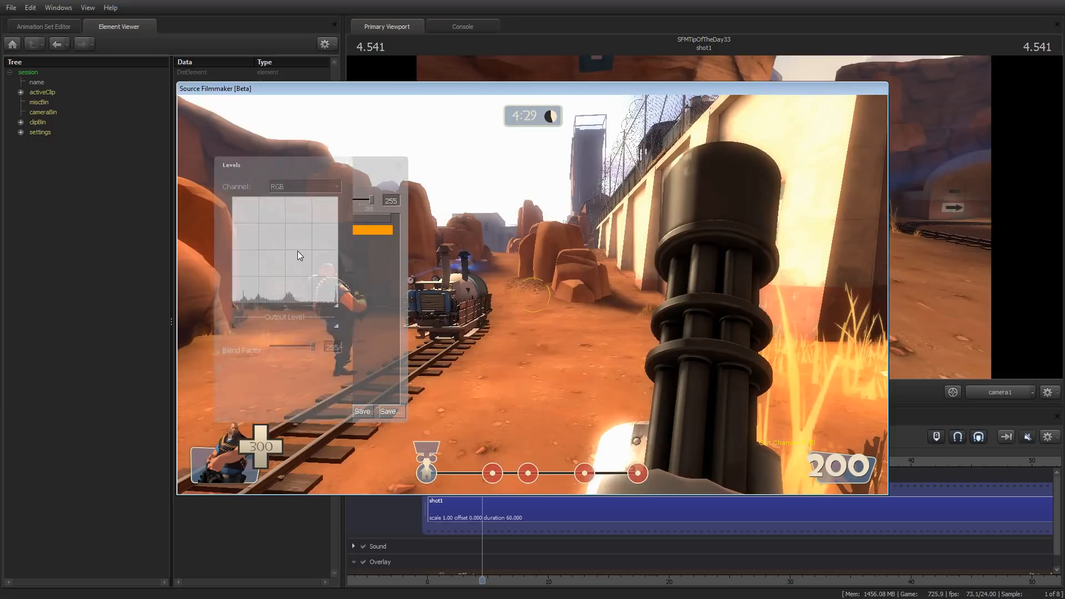
Raise the RGB black input level, narrow the output level range, and close the Levels window
mouse_move(334, 307)
mouse_down()
mouse_move(298, 309)
mouse_move(344, 311)
mouse_up()
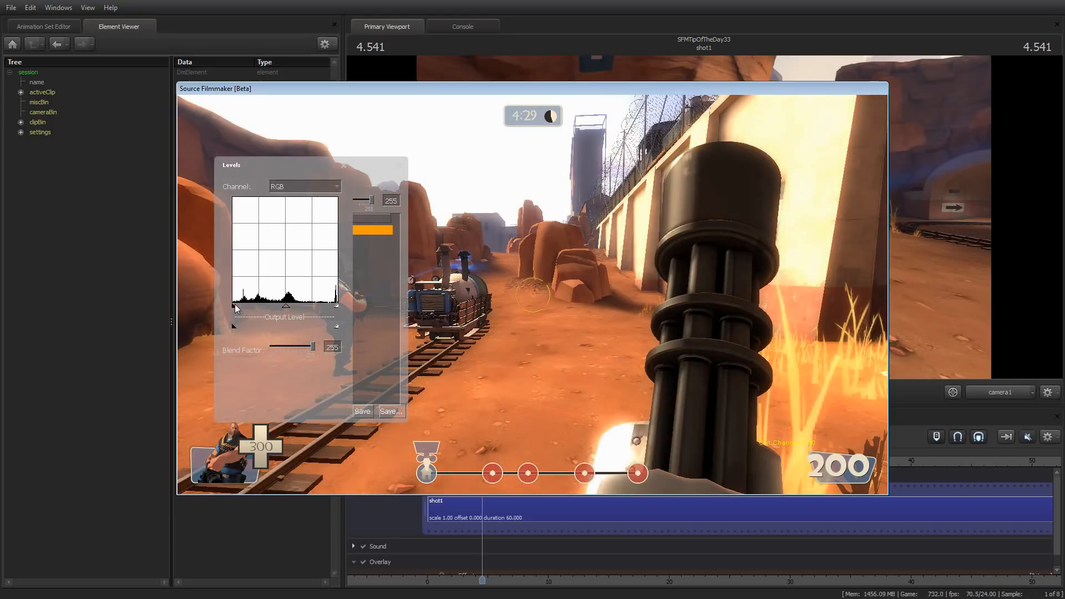
drag(241, 305, 295, 328)
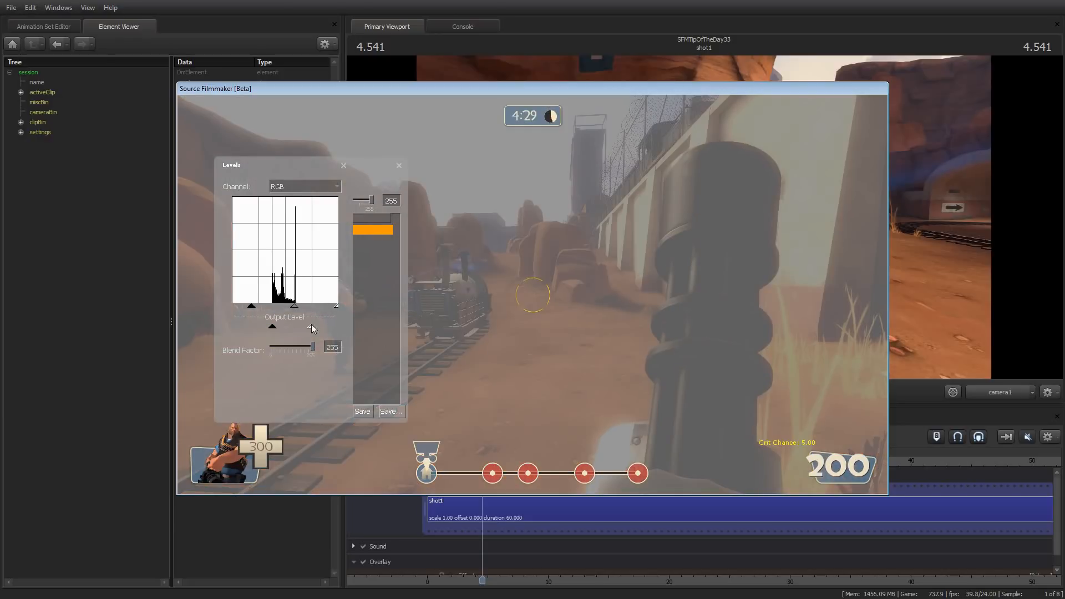
click(344, 165)
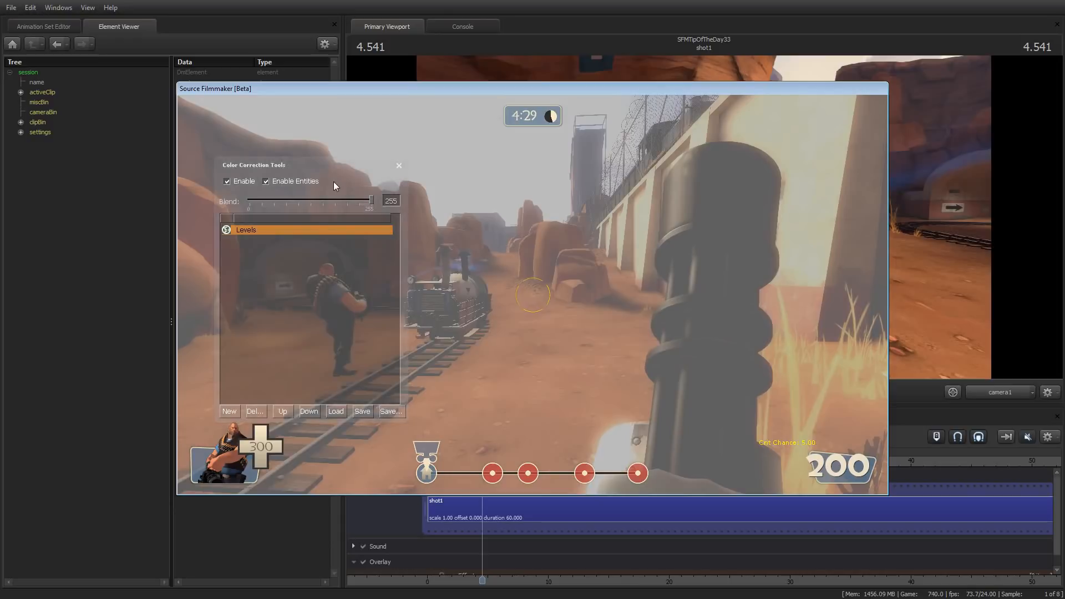
Replace the Levels operation with a Selected HSV Tool operation and move its window beside the operation list
click(255, 411)
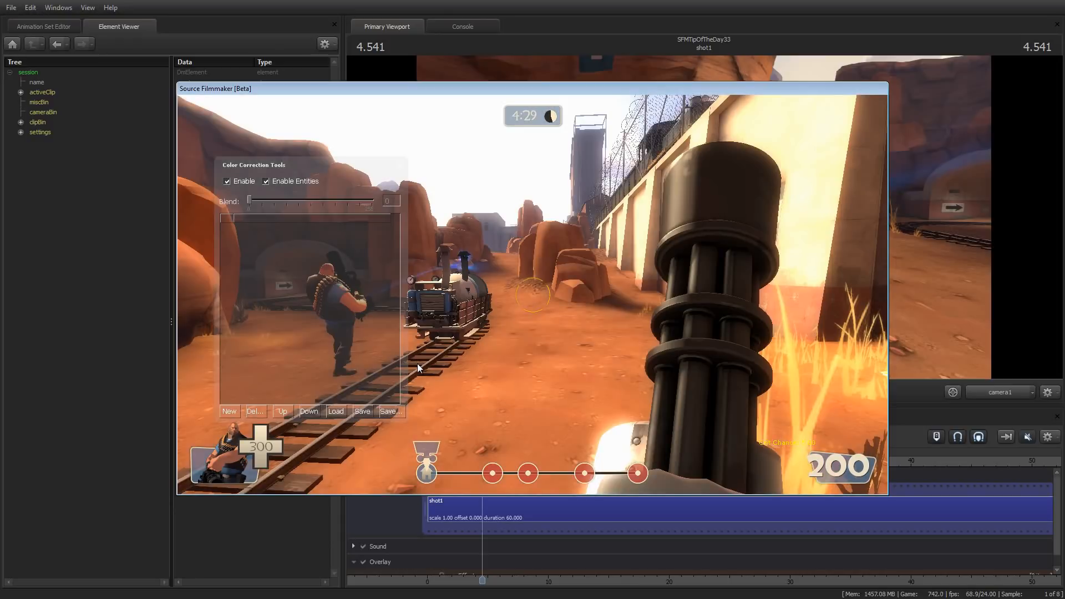
click(235, 411)
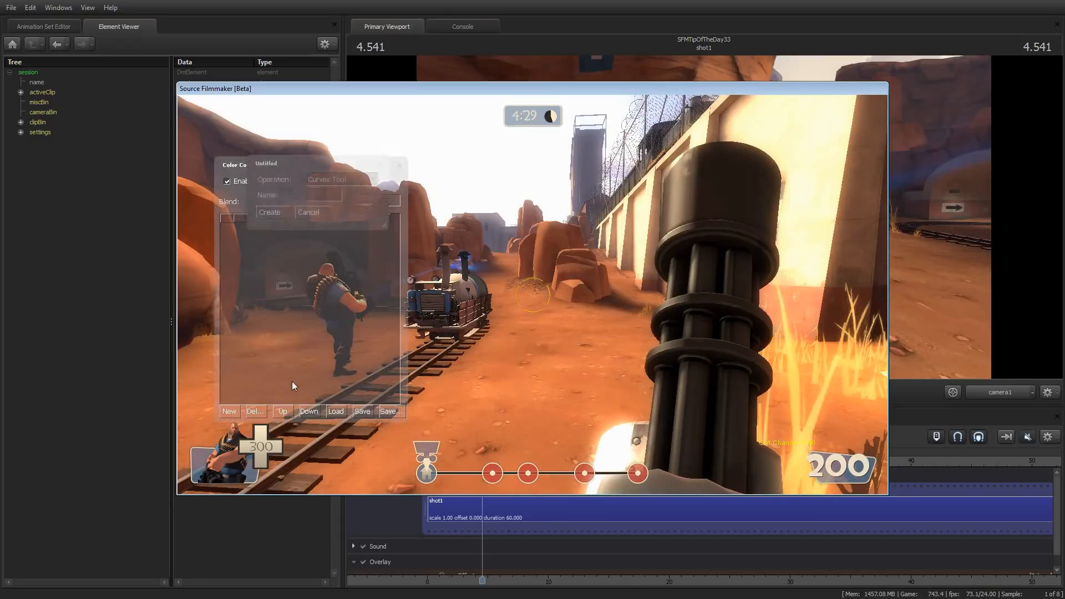
click(346, 179)
click(344, 211)
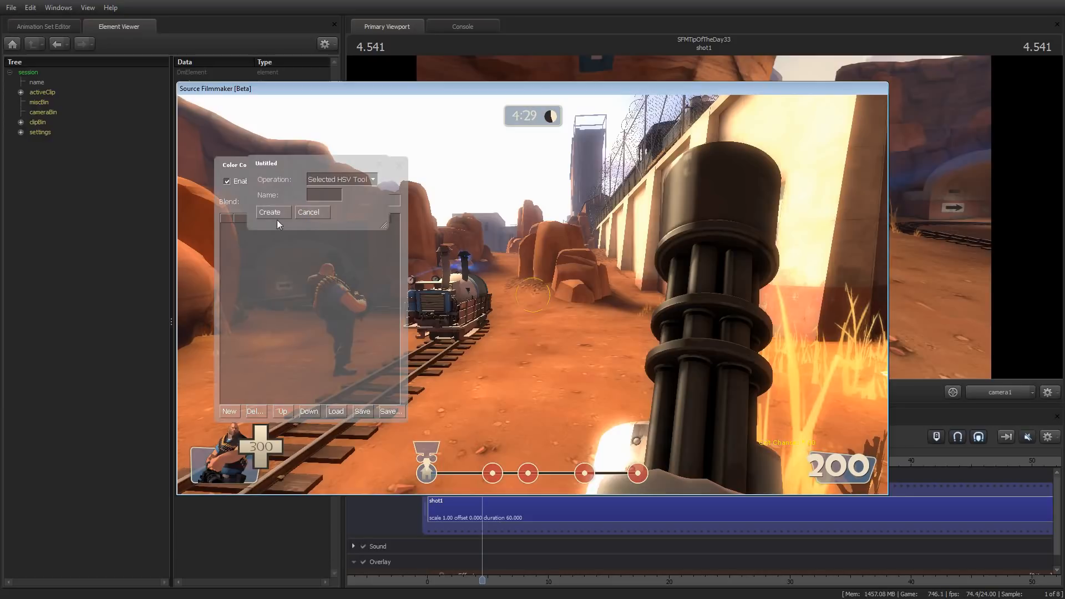
click(275, 213)
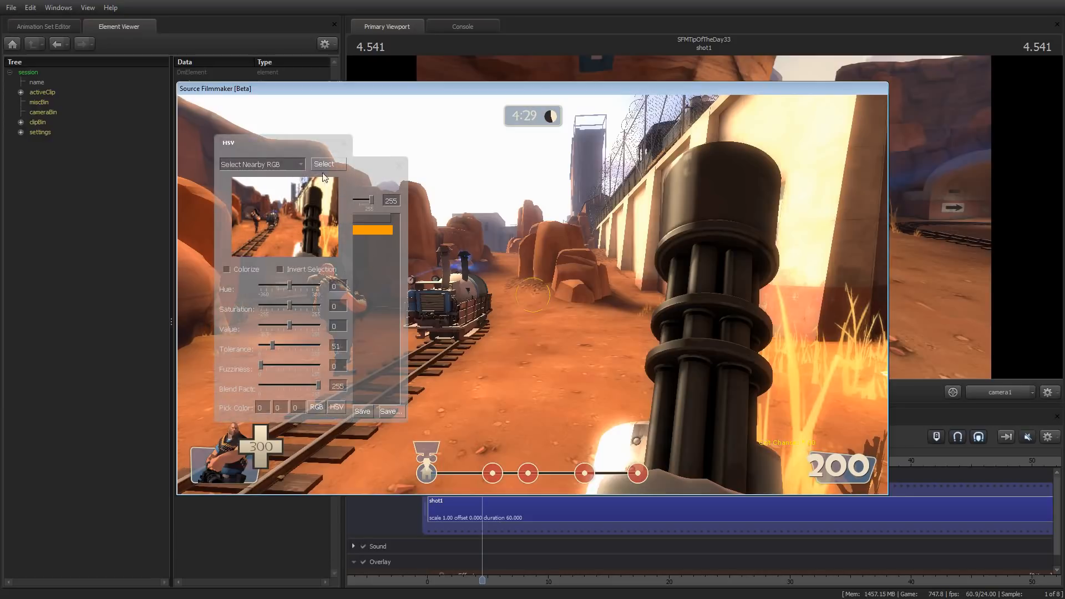
drag(282, 142, 478, 191)
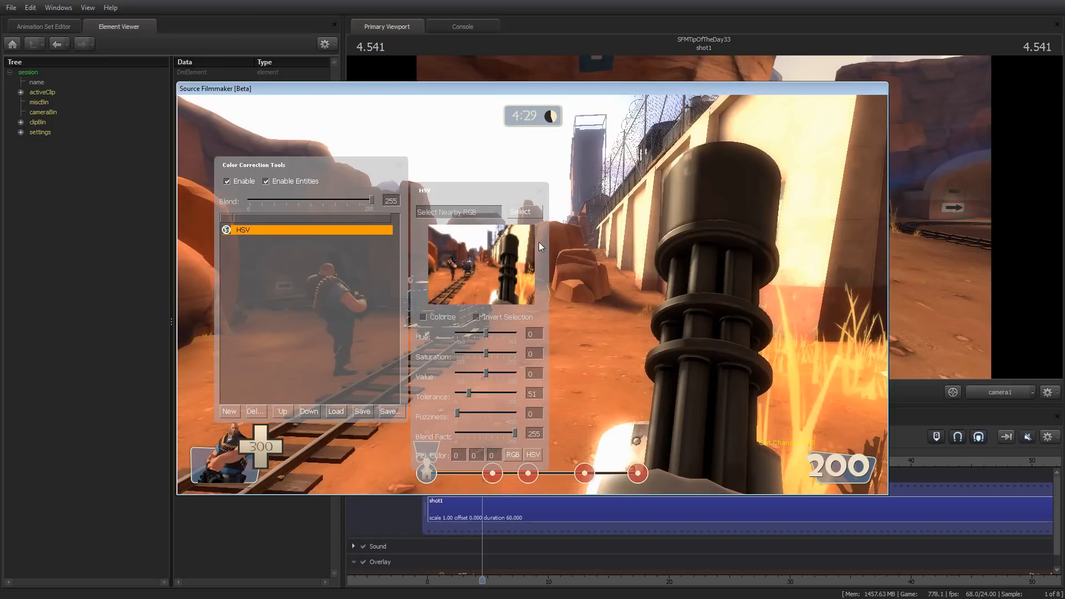
Lower the HSV operation's saturation to -255 and set its selection mode to Select All
mouse_move(454, 193)
mouse_down()
mouse_move(406, 191)
mouse_move(438, 181)
mouse_up()
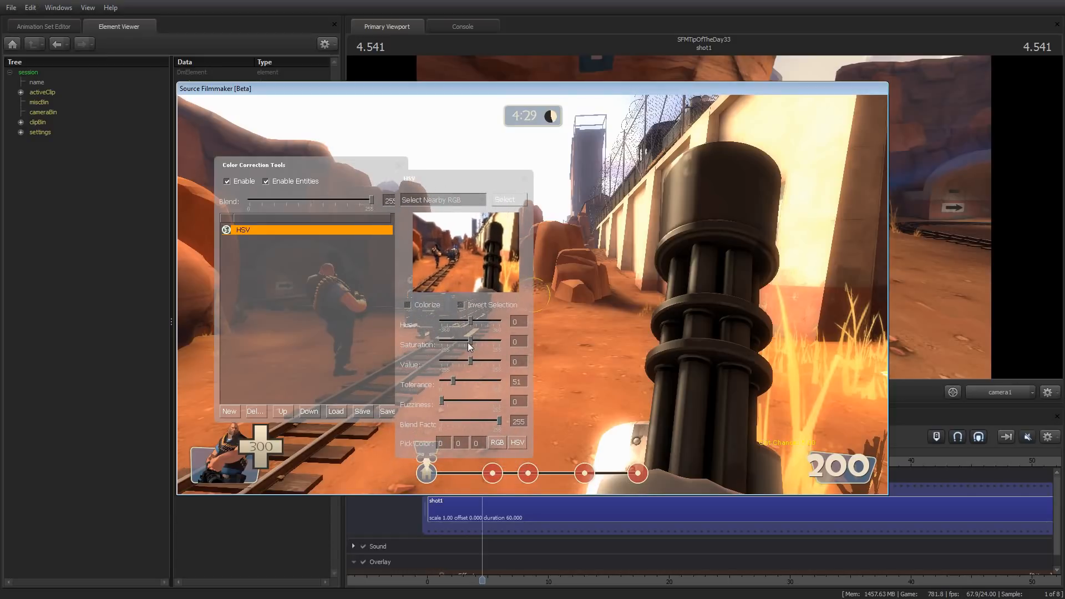
drag(470, 339, 440, 342)
click(466, 199)
click(438, 292)
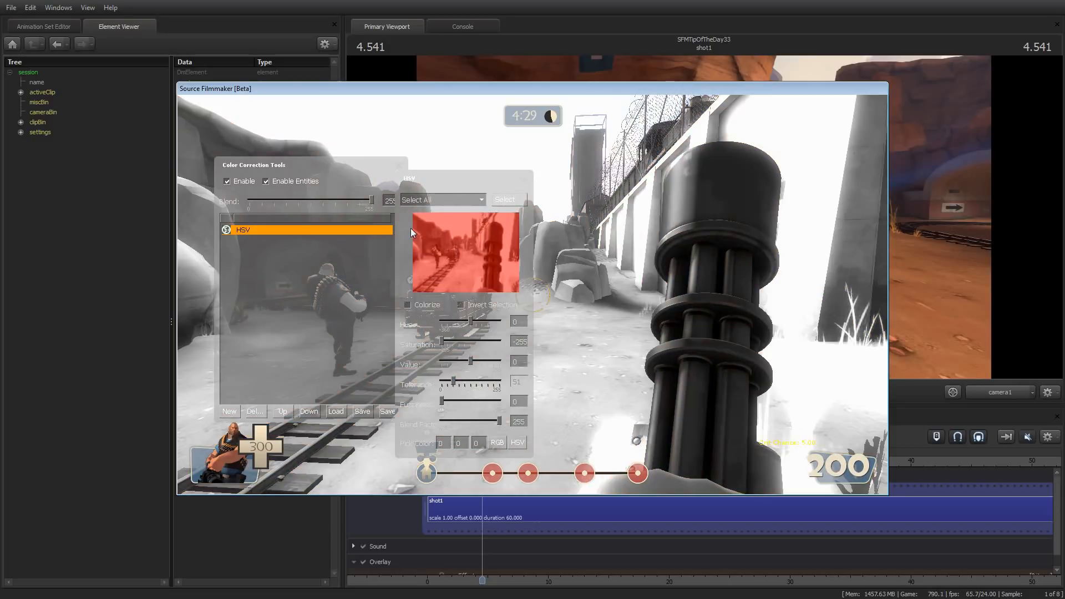
Move the HSV window aside and close it, and reposition the Color Correction Tools window over the game view
drag(451, 175, 500, 168)
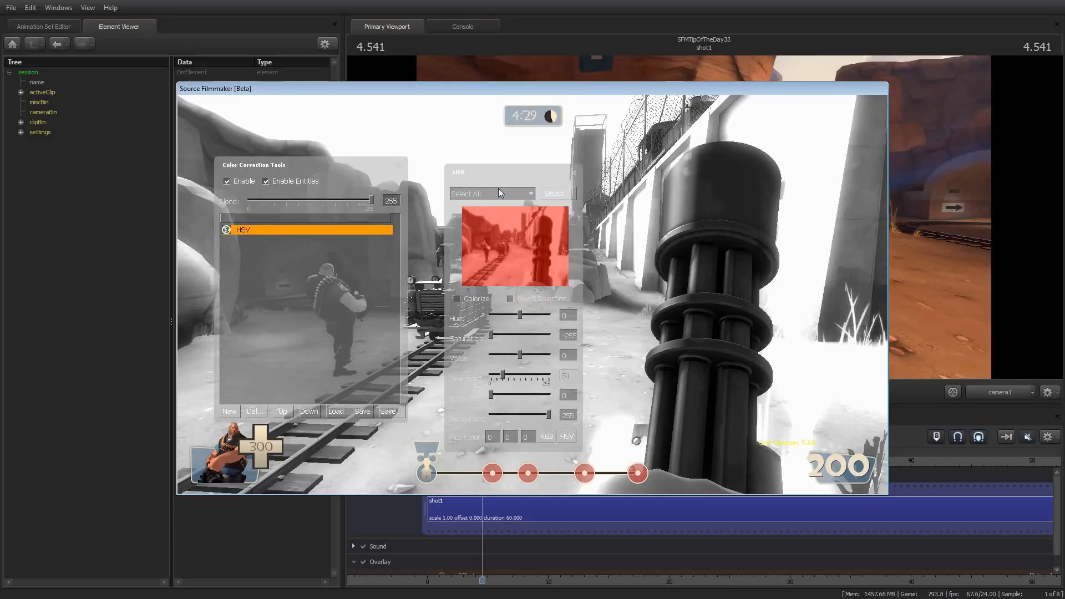
drag(498, 173, 524, 163)
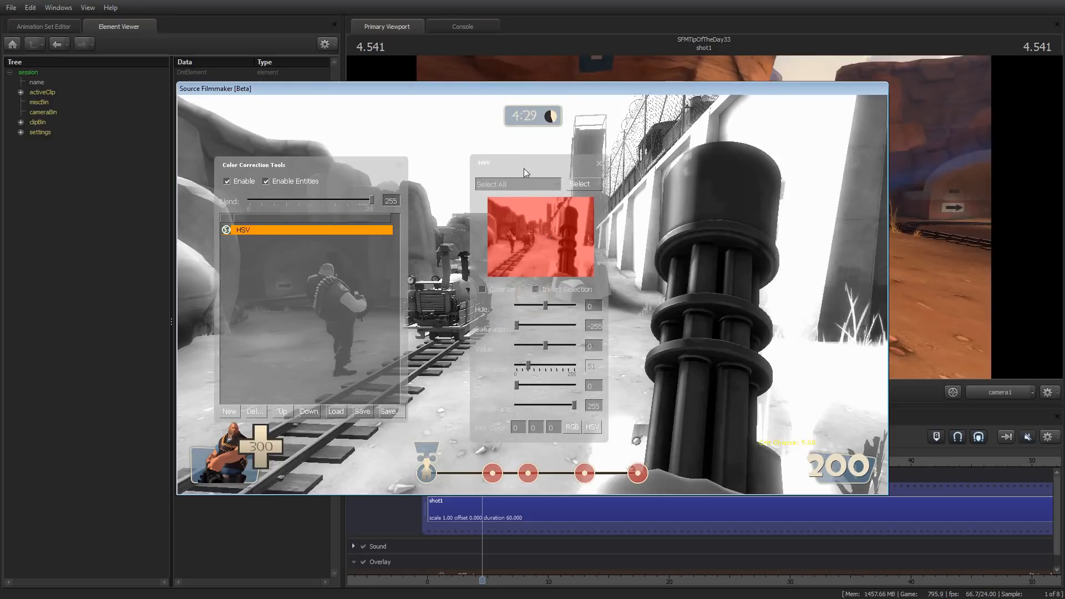
click(599, 162)
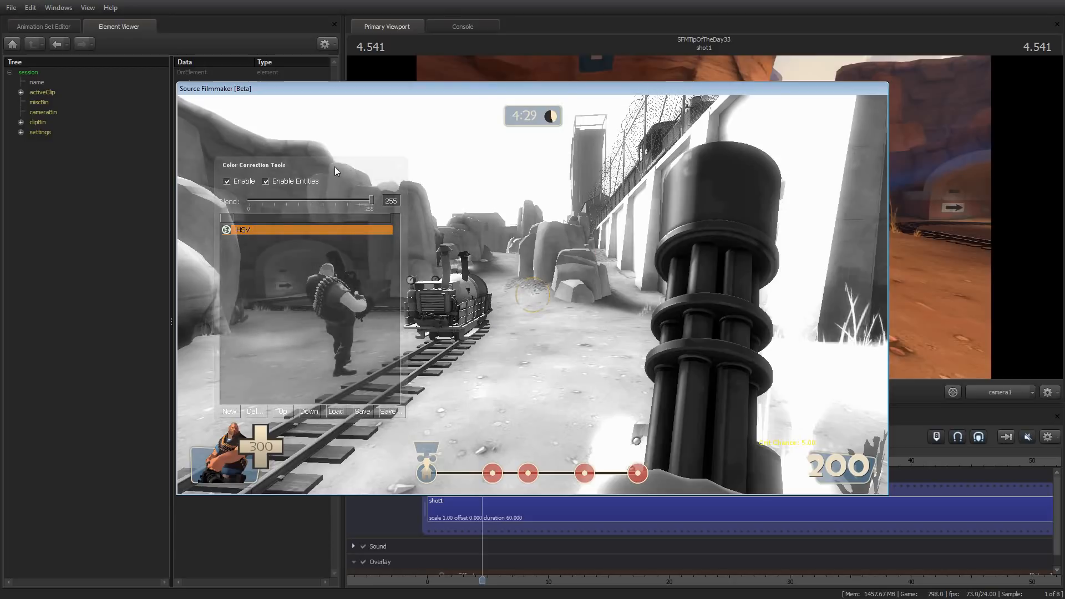
drag(334, 166, 566, 174)
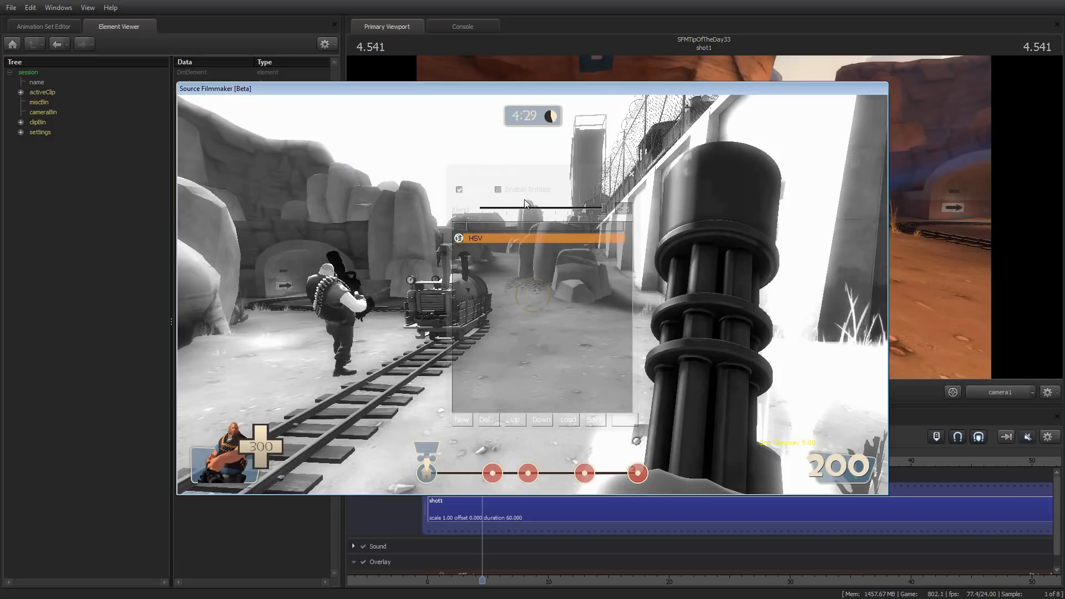
drag(532, 179, 286, 168)
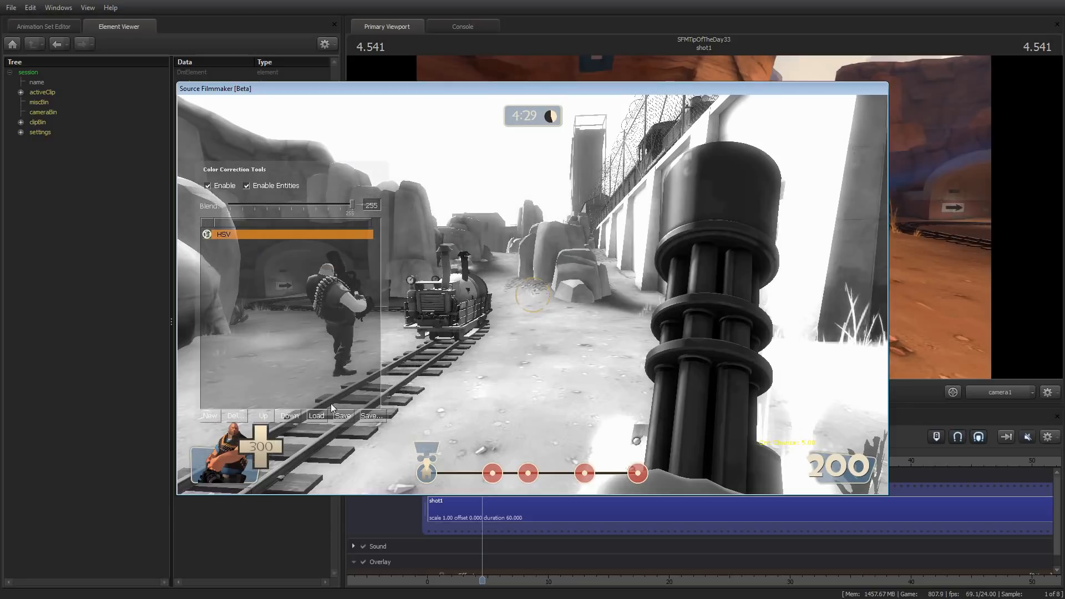
Browse the save dialog to the tf_movies/materials/correction folder, select bw.vcc, and cancel the save
click(377, 417)
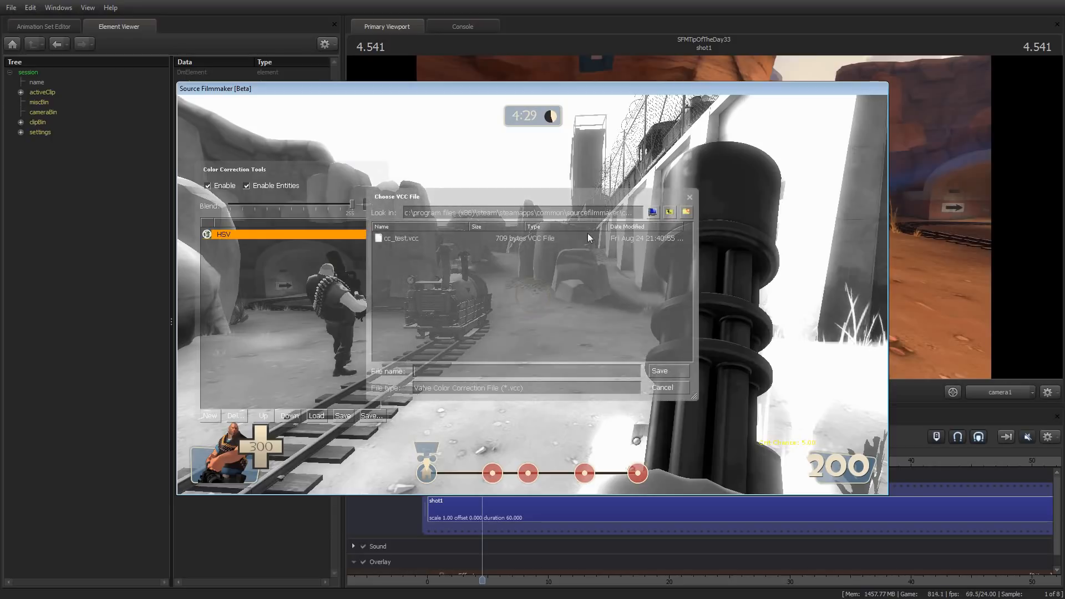
click(670, 212)
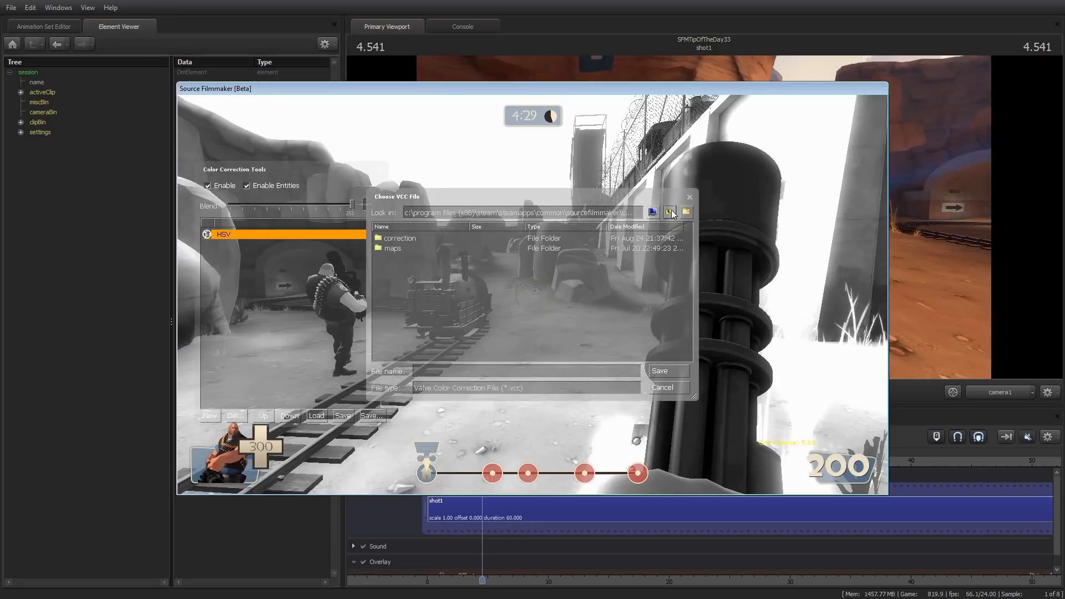
click(670, 213)
double_click(393, 249)
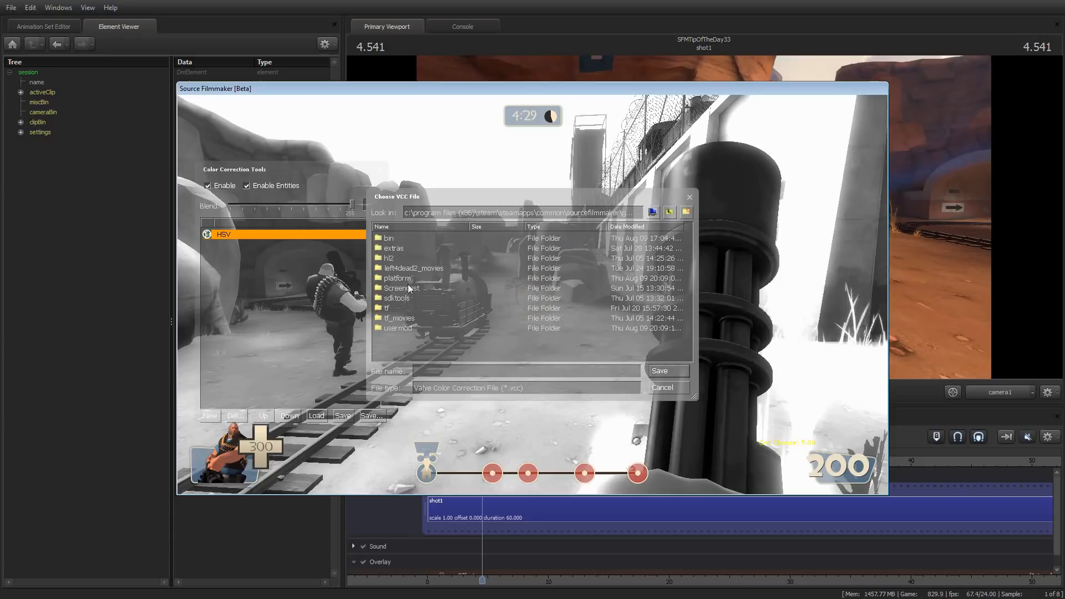
double_click(397, 318)
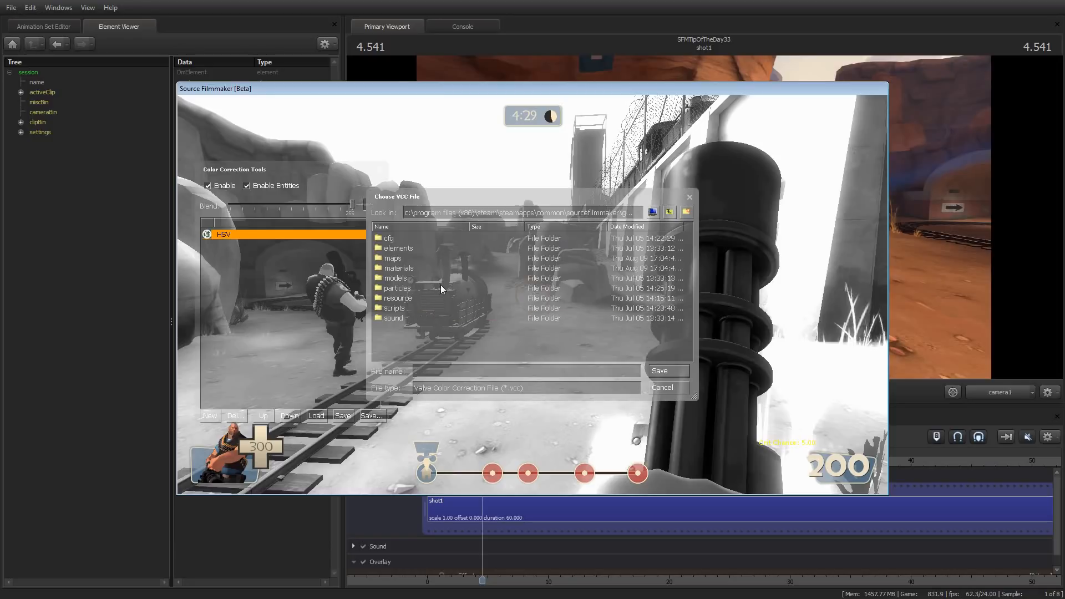
double_click(409, 268)
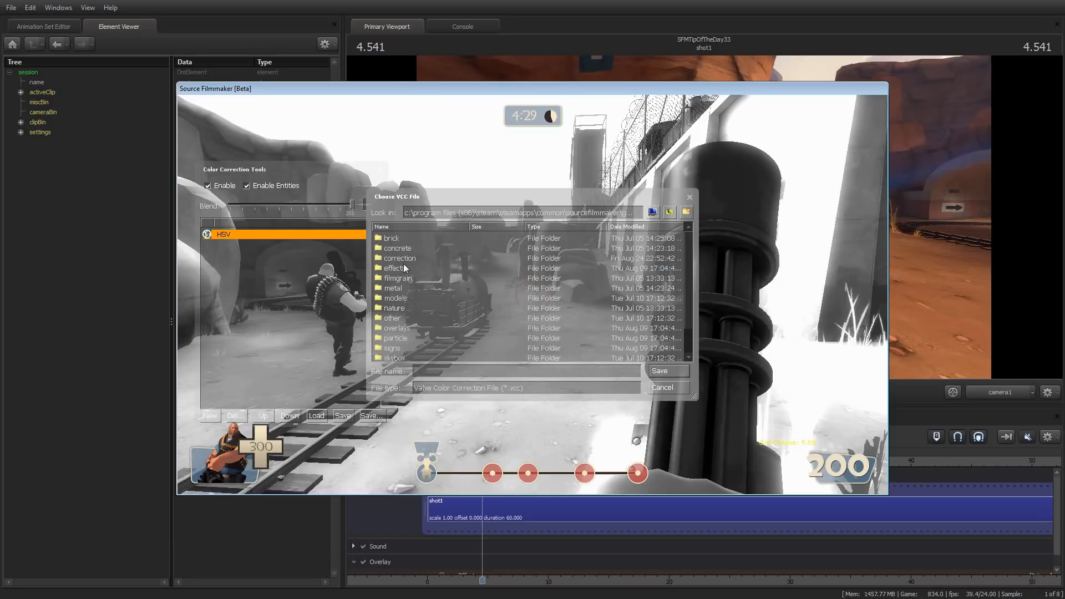
double_click(400, 257)
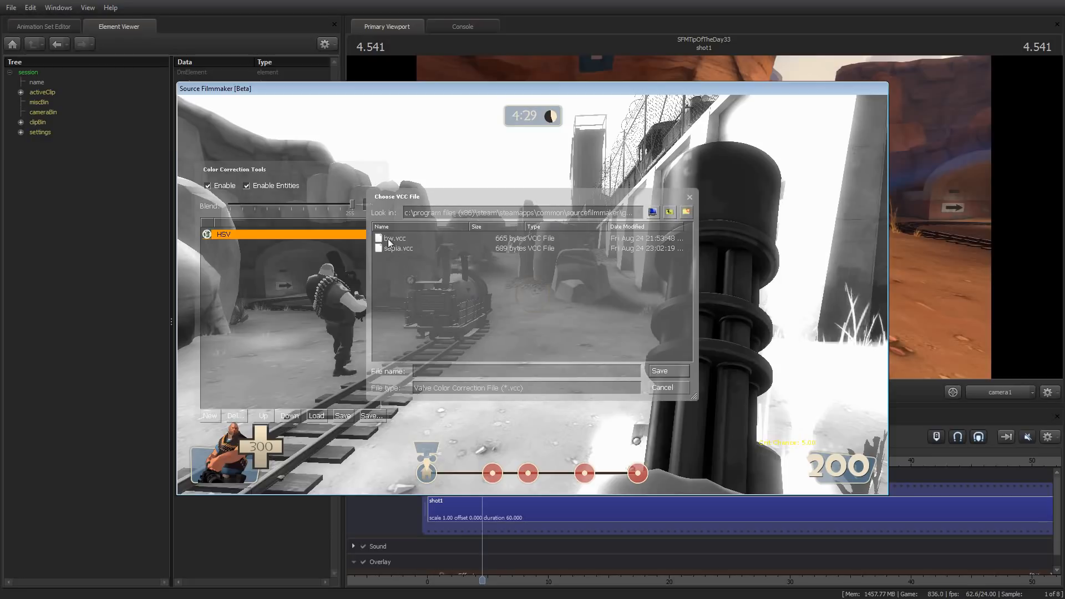
click(452, 237)
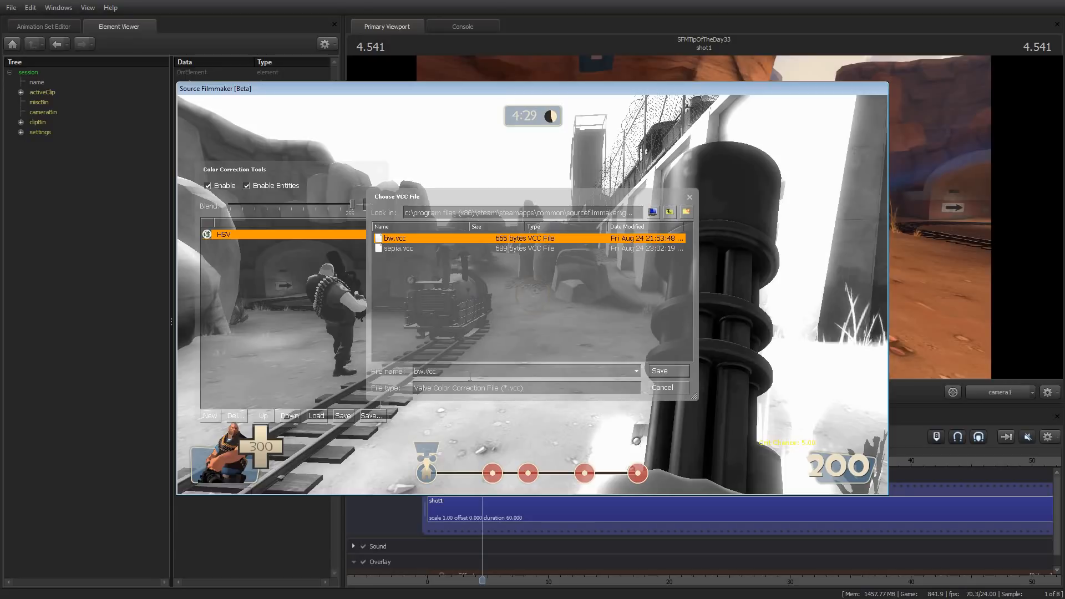
click(668, 387)
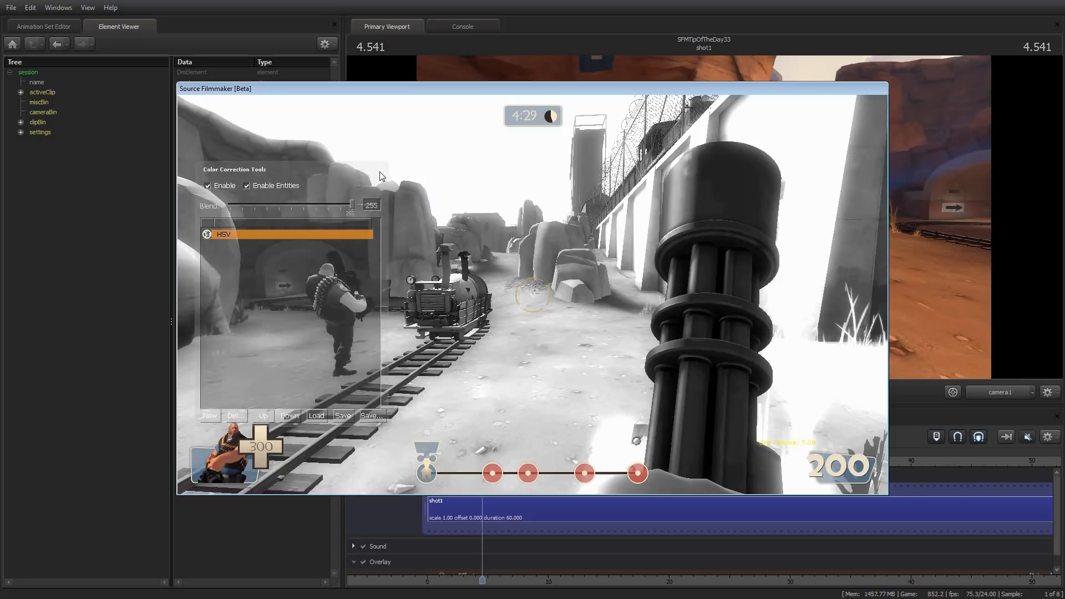
Close the Color Correction Tools, reopen them by rerunning the colorcorrectionui console command, and close the console
click(380, 170)
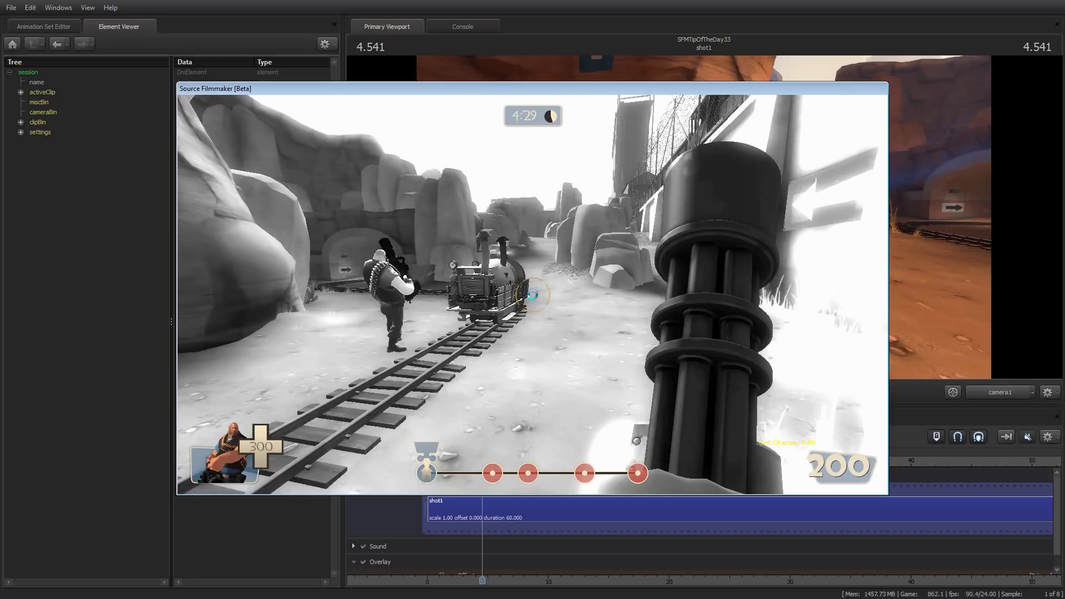
key(grave)
key(Up)
key(Return)
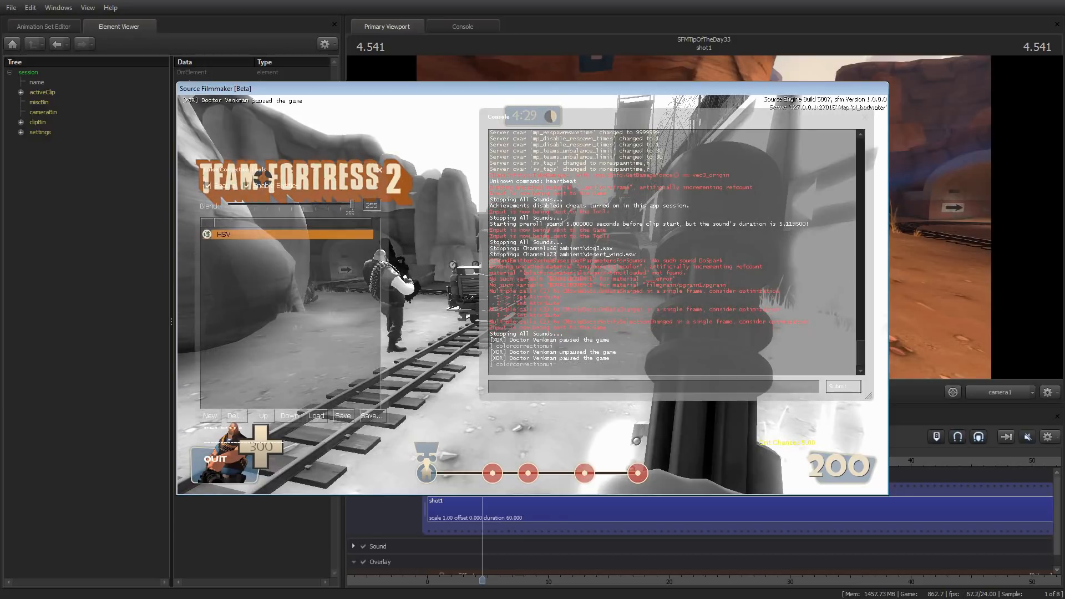
click(865, 117)
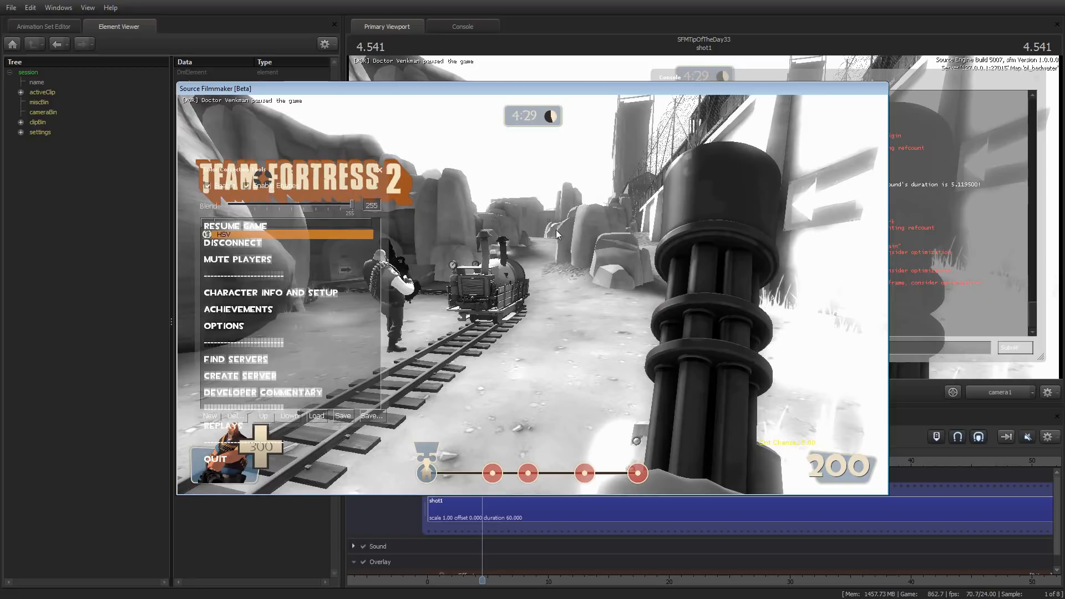
Move the Color Correction Tools clear of the game menu, disable the correction, and close the window
click(292, 190)
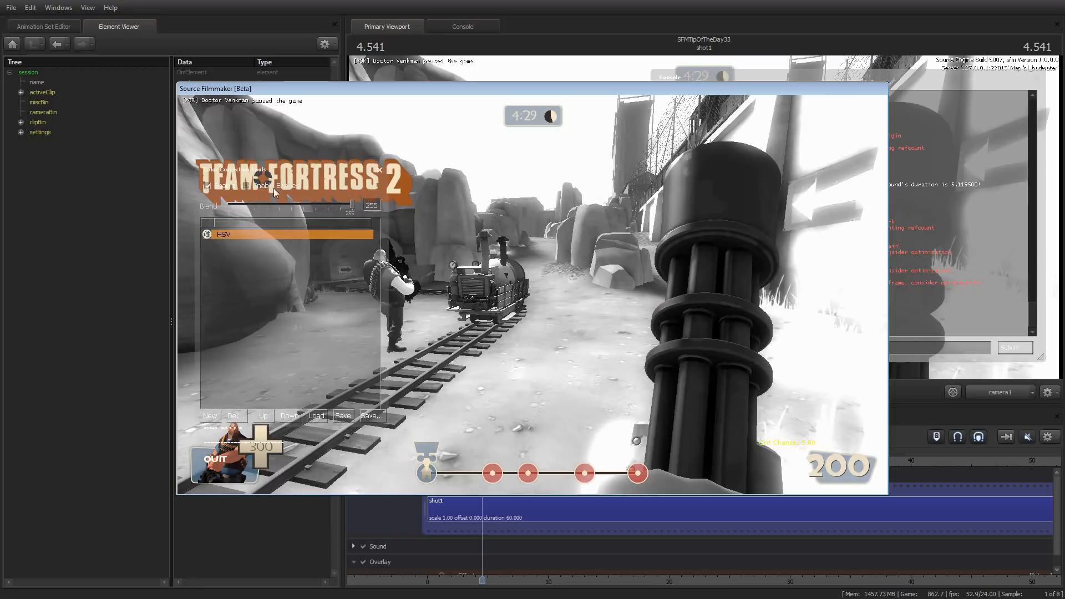
drag(306, 173, 517, 201)
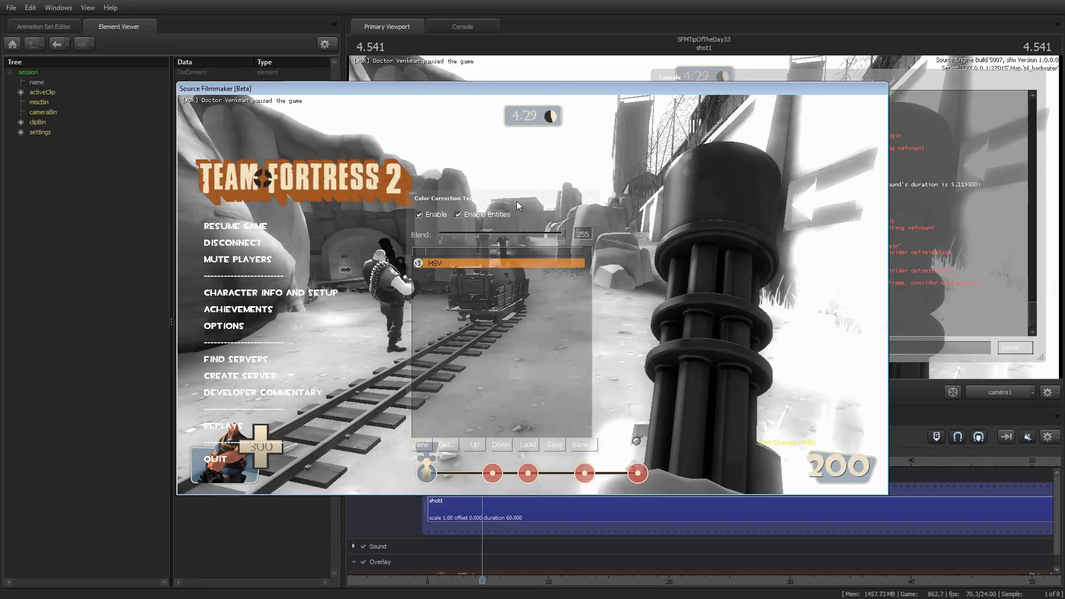
click(420, 215)
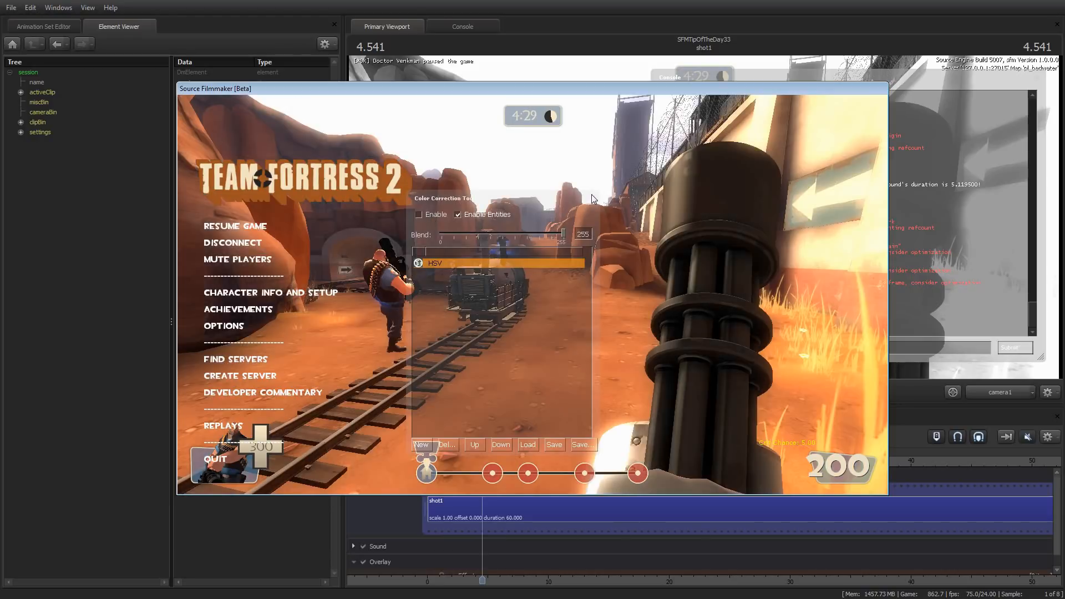
drag(486, 193, 420, 205)
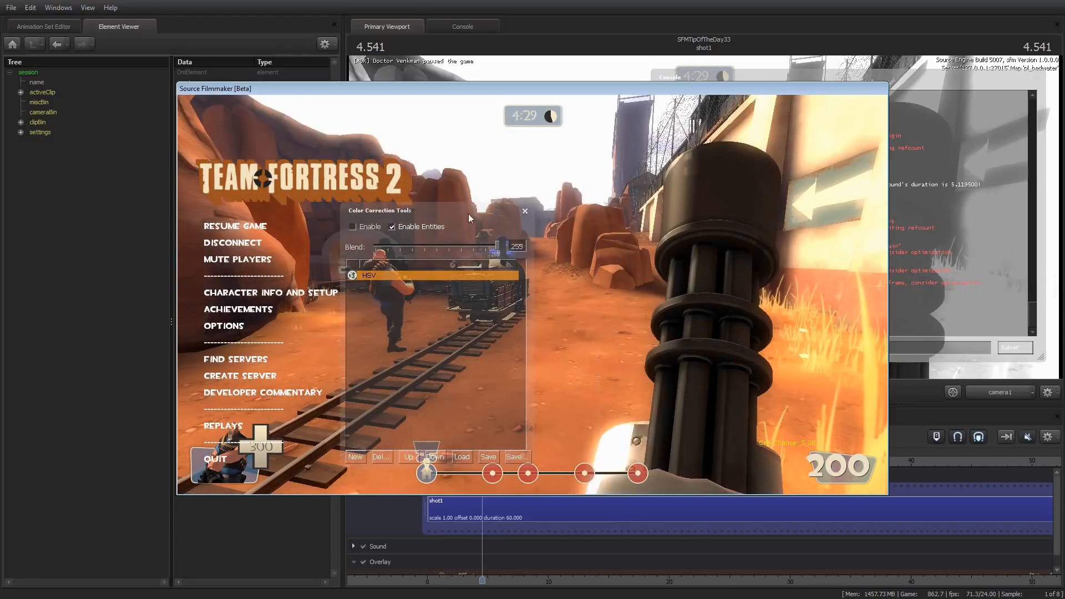
click(523, 211)
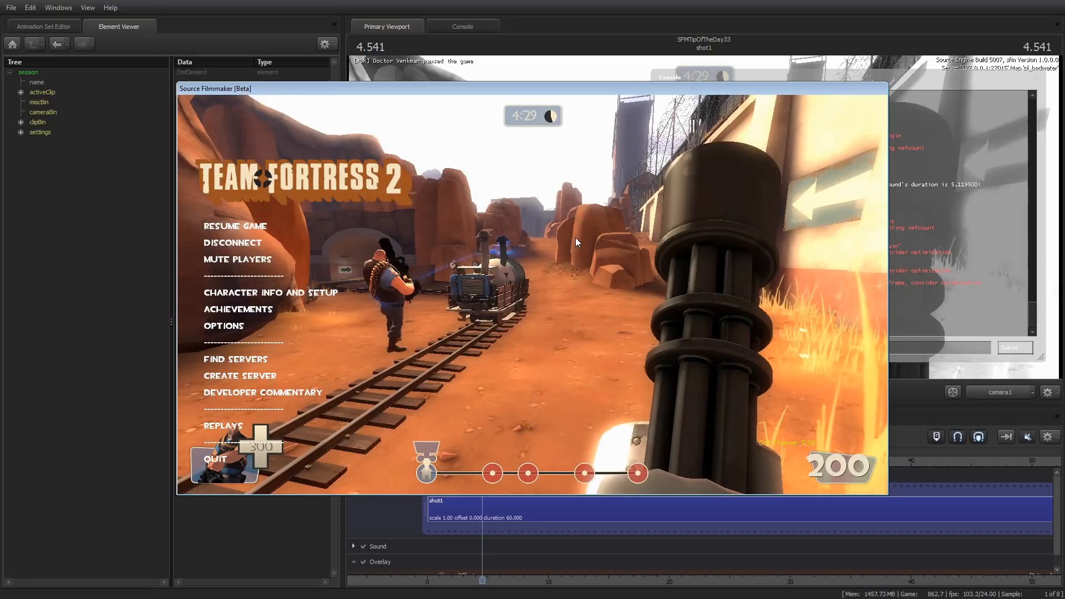
Resume the game and leave game mode to return to the Source Filmmaker editor
click(221, 228)
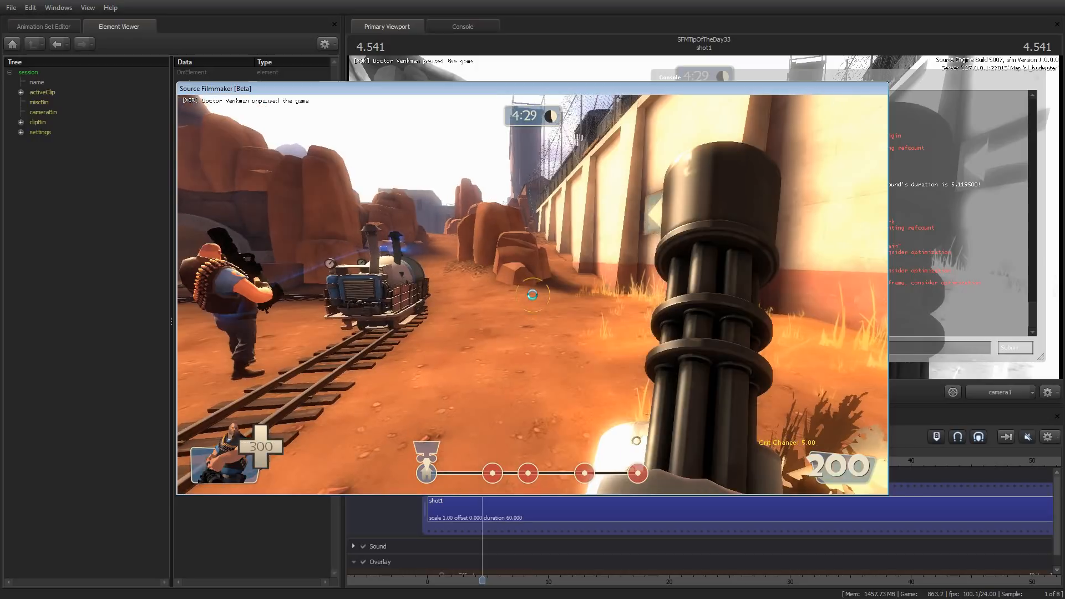
key(w)
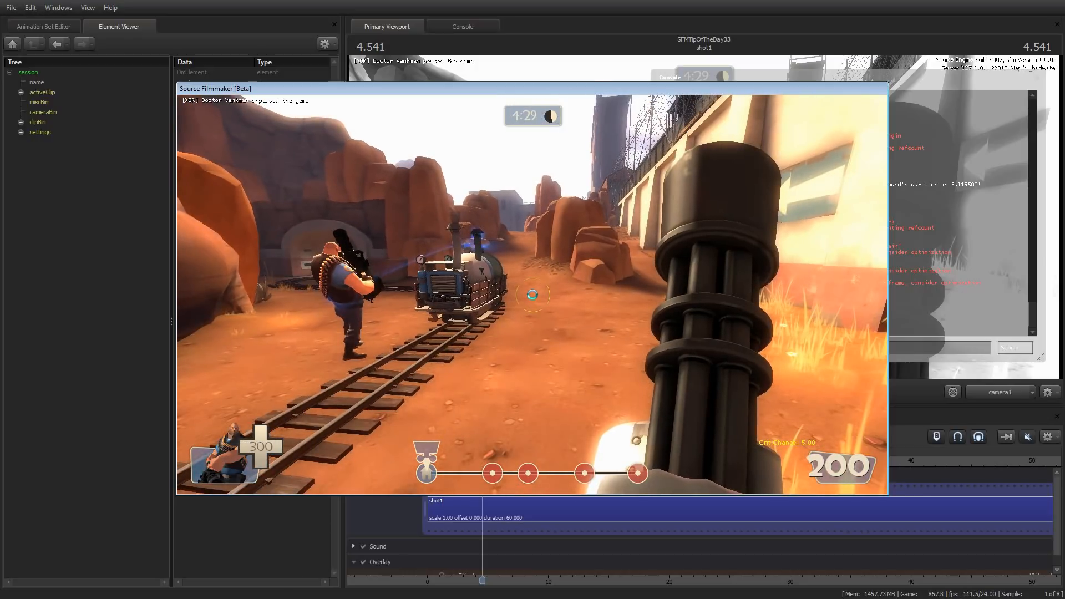
key(F11)
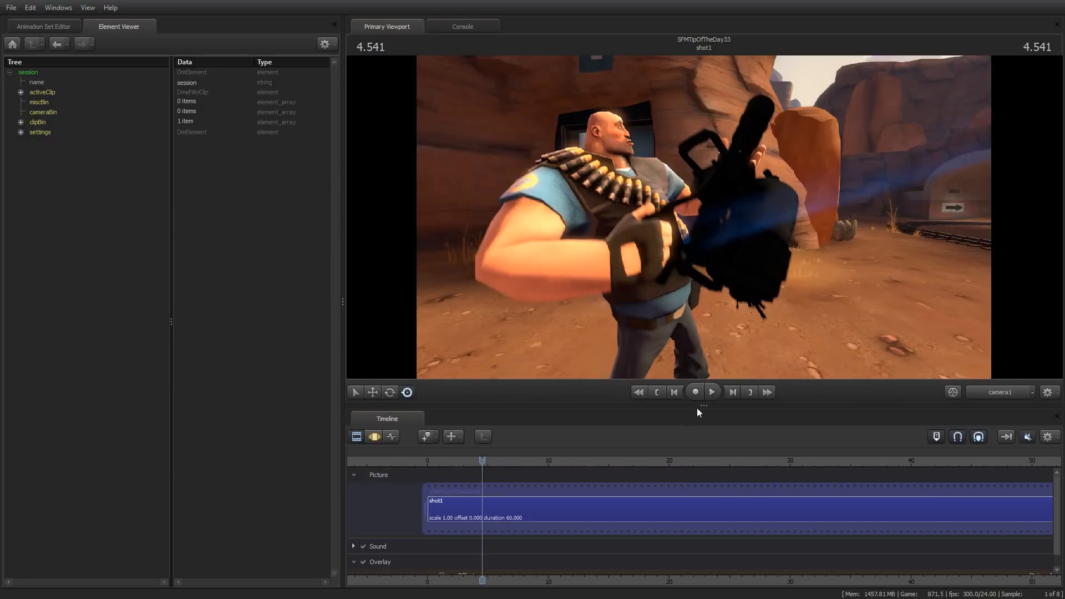
Enlarge the timeline area and add a Color Correction Effect clip to the overlay's Effects track
drag(702, 405, 705, 272)
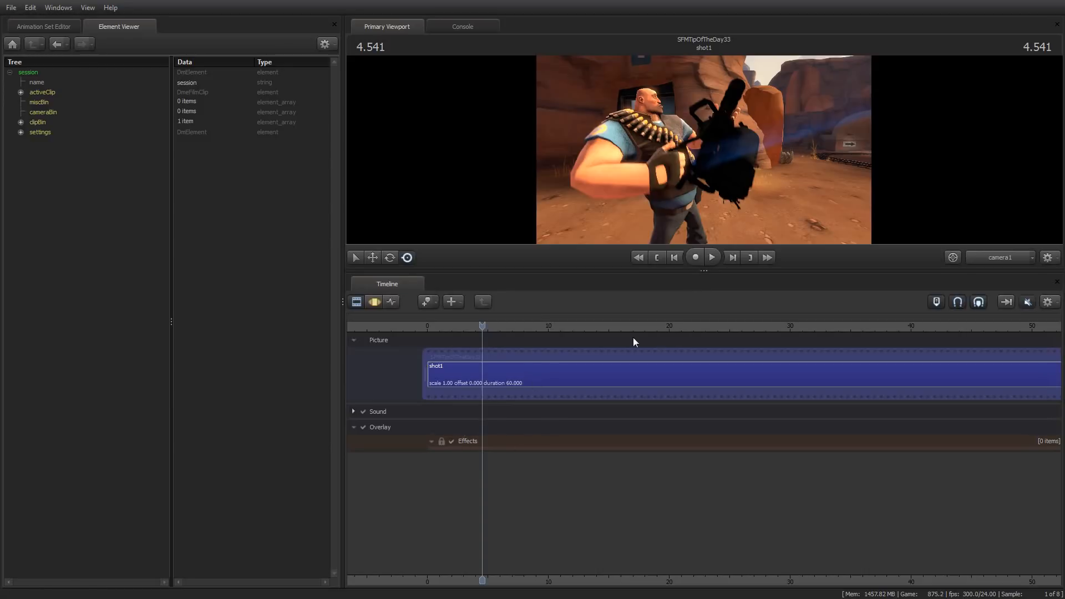
right_click(494, 443)
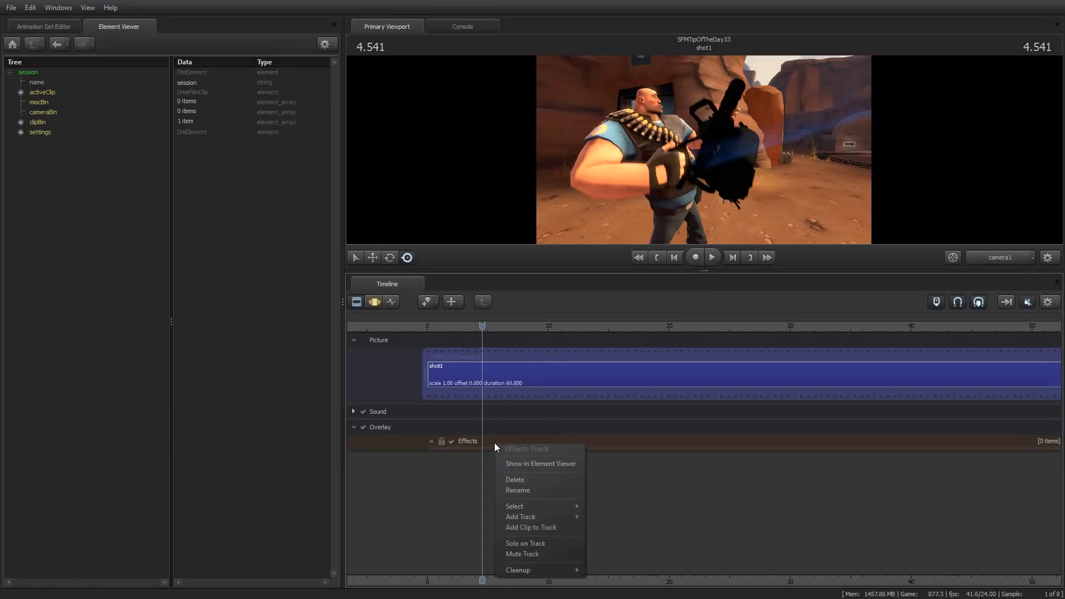
click(538, 528)
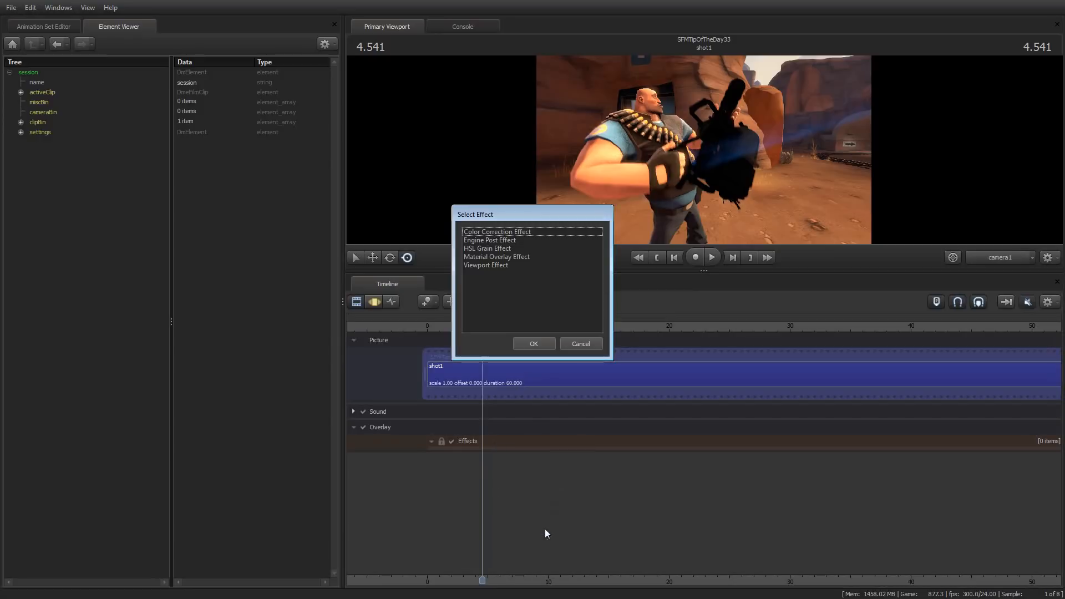
click(515, 233)
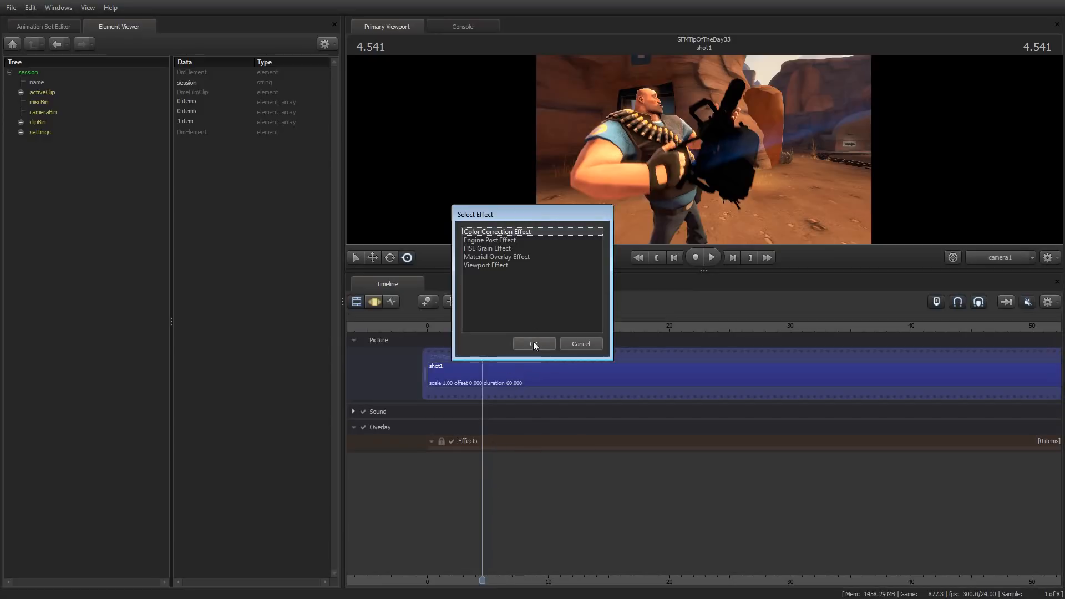
click(534, 344)
Start the new effect clip at time 0, extend its end to about 37 seconds, and select it
drag(485, 457, 428, 458)
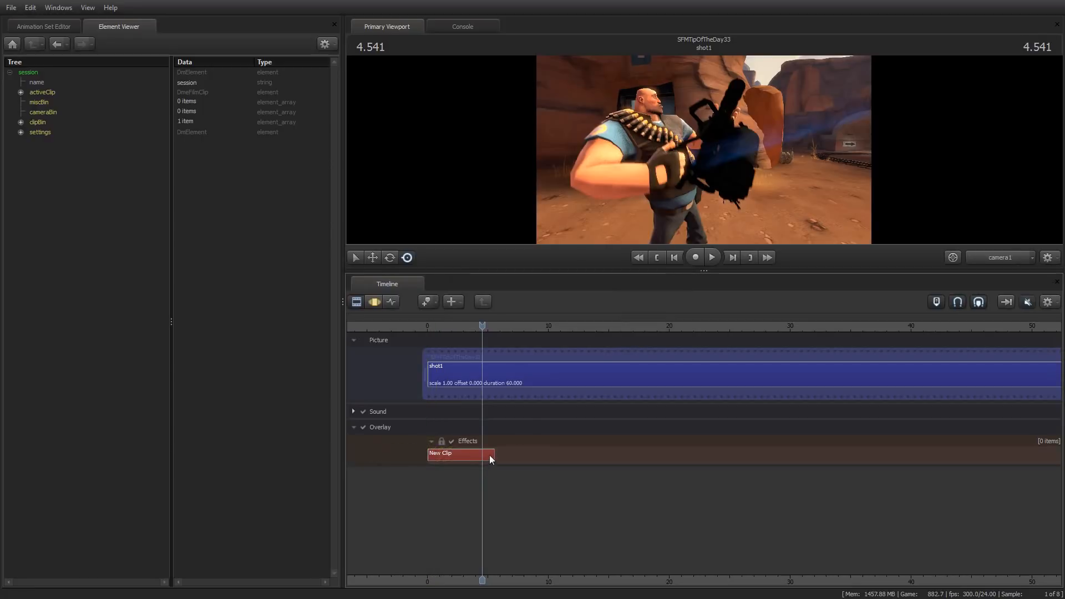
drag(492, 457, 877, 458)
click(492, 455)
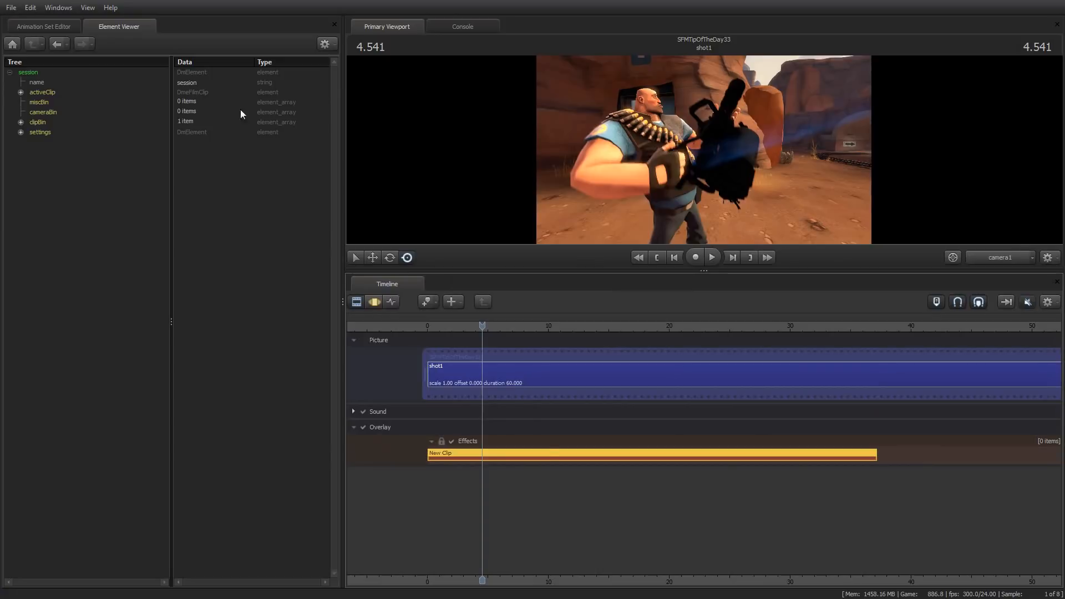
Inspect the color correction clip in the Element Viewer and load bw.raw from tf_movies\materials\correction as its filename
mouse_move(526, 453)
mouse_down()
mouse_move(460, 306)
mouse_move(69, 82)
mouse_up()
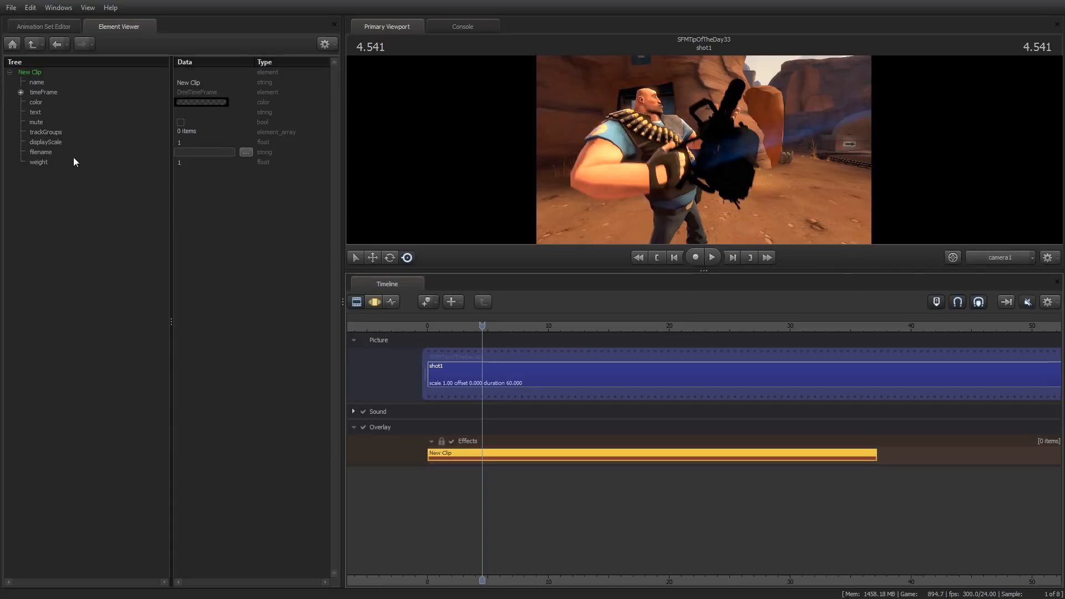
click(245, 152)
drag(533, 170, 599, 170)
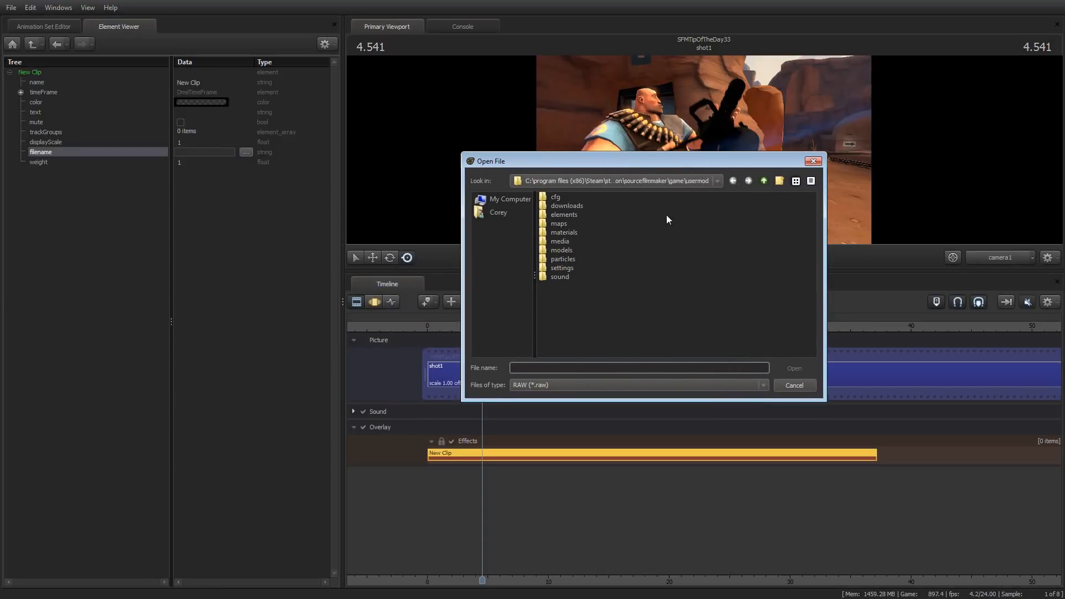
click(765, 180)
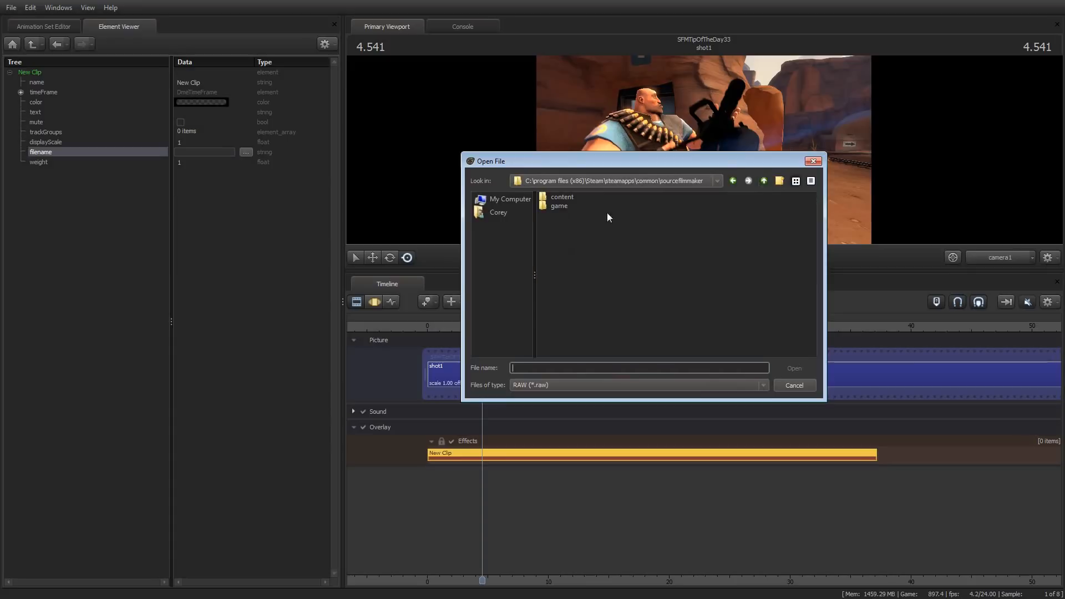
double_click(561, 268)
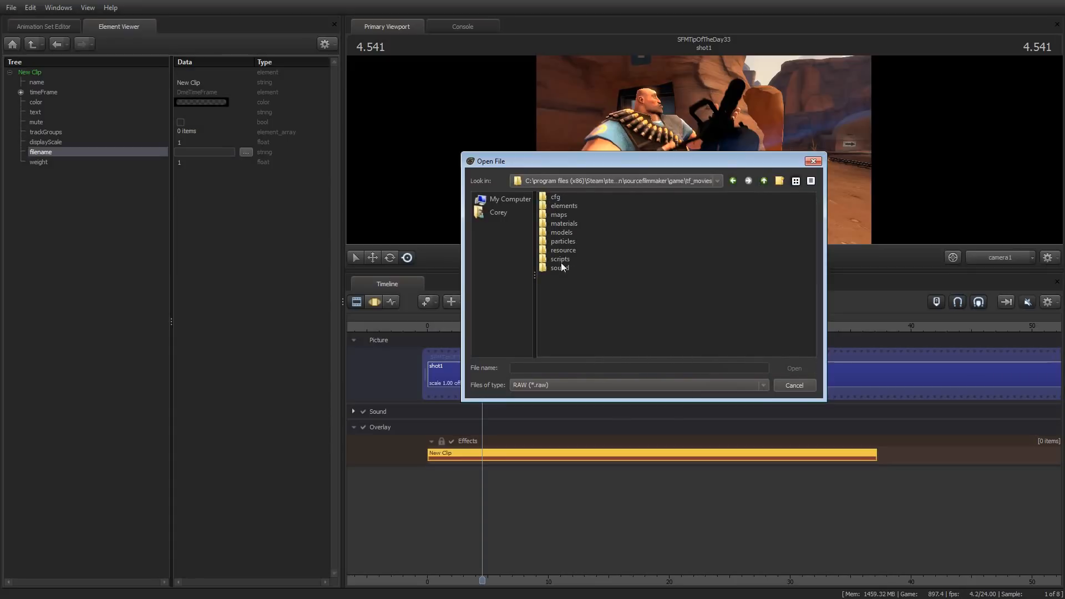
double_click(564, 222)
double_click(565, 215)
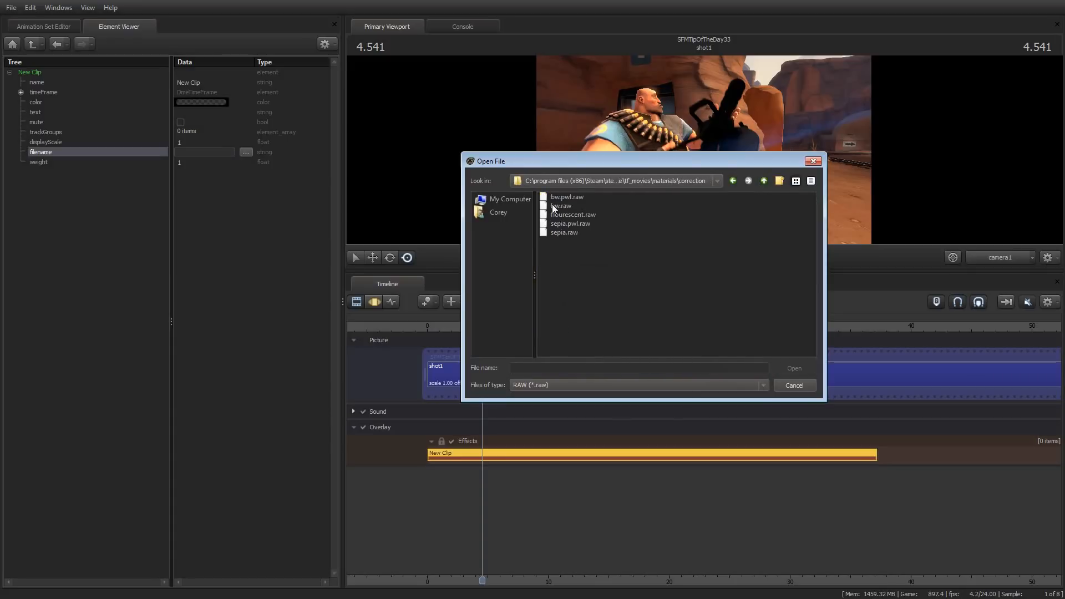
click(560, 207)
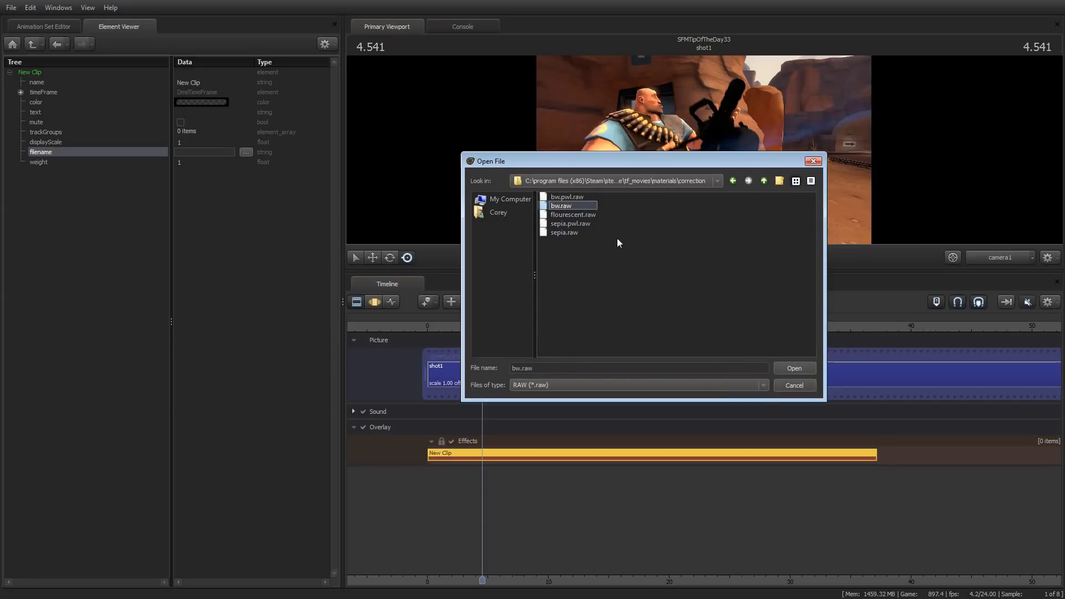
click(794, 368)
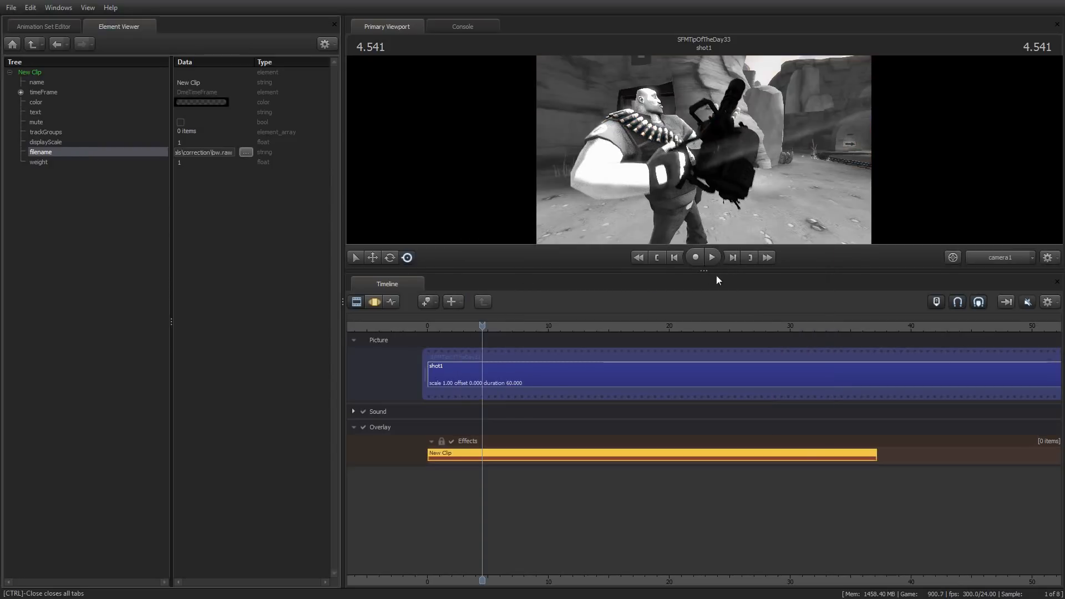
Enlarge the viewport and play a short stretch of the shot to preview the black-and-white correction
drag(716, 273, 730, 385)
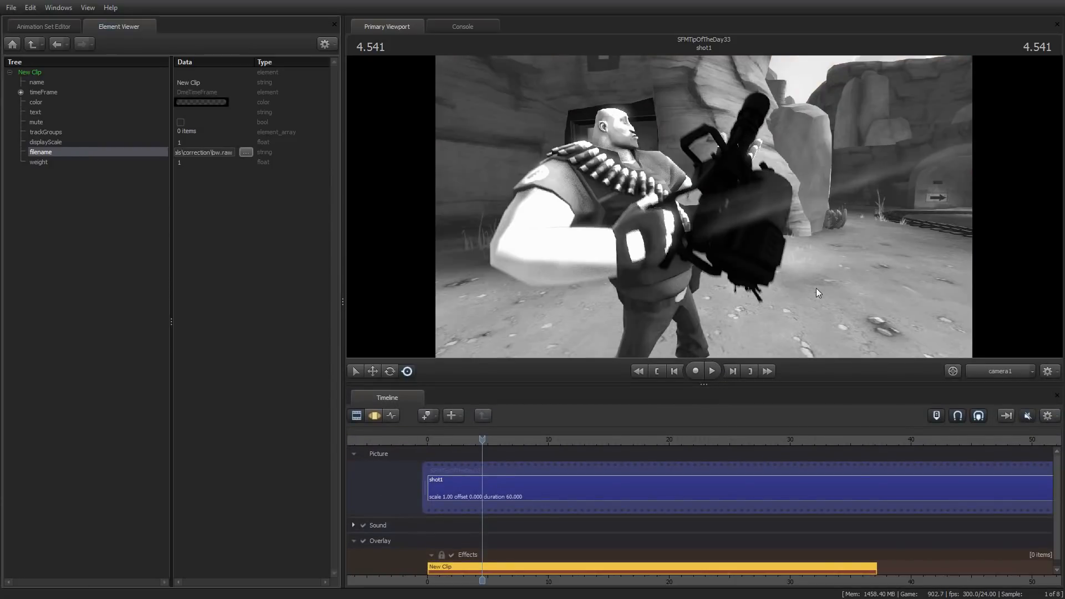
key(space)
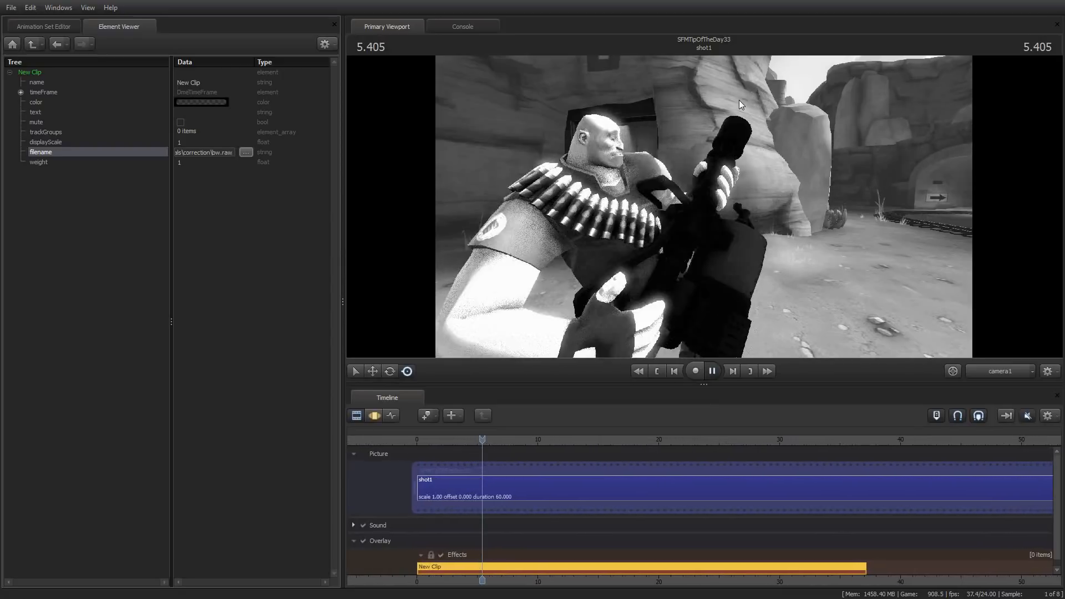
key(space)
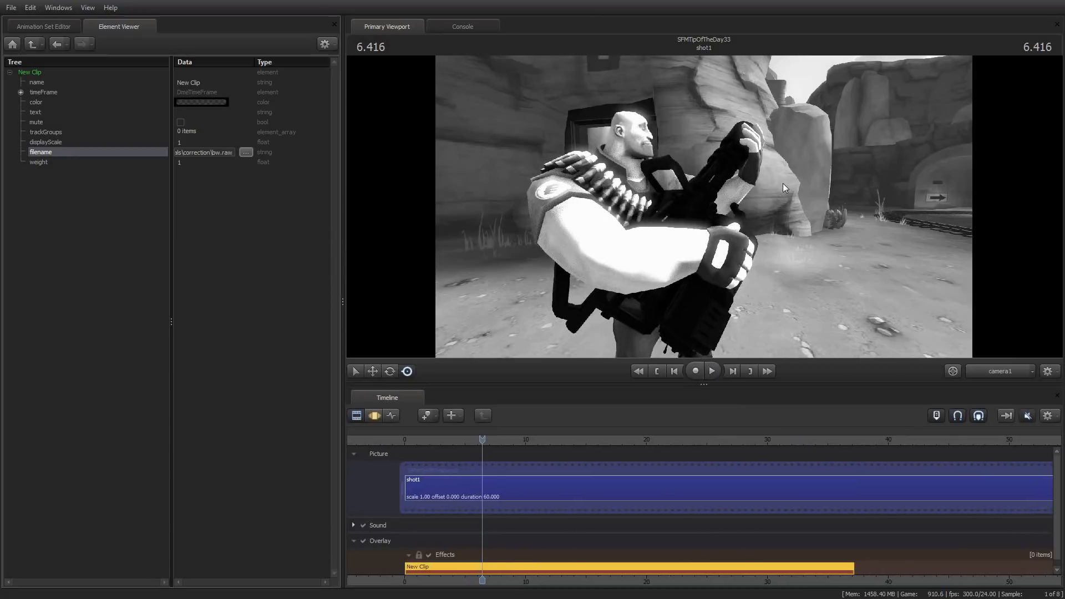
Add a Material Overlay Effect clip at time 0 on the Effects track and extend its end to about 38 seconds
key(Home)
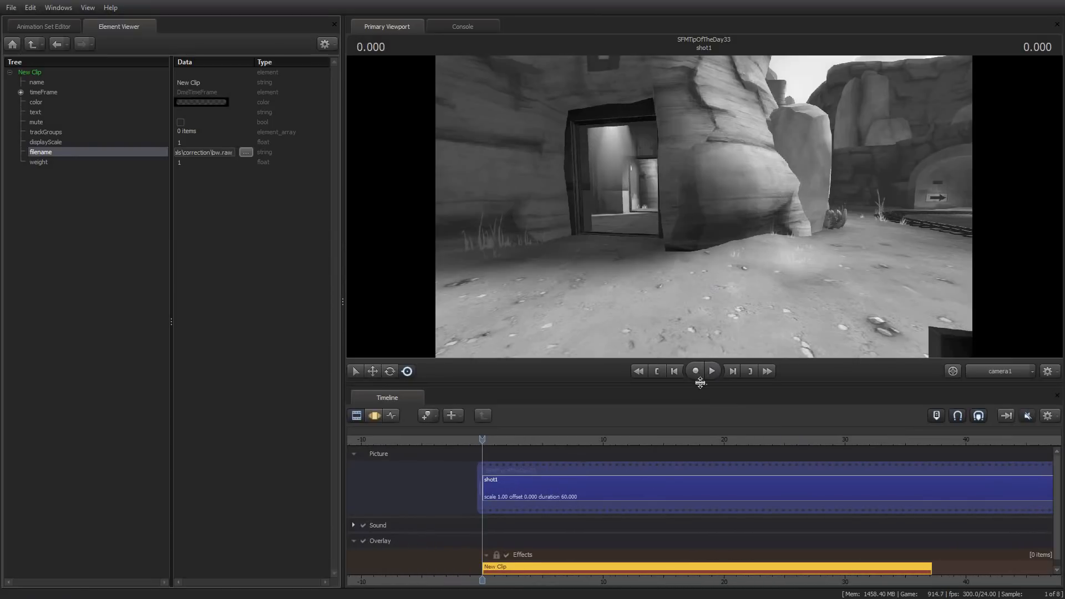
drag(704, 384, 704, 261)
right_click(521, 435)
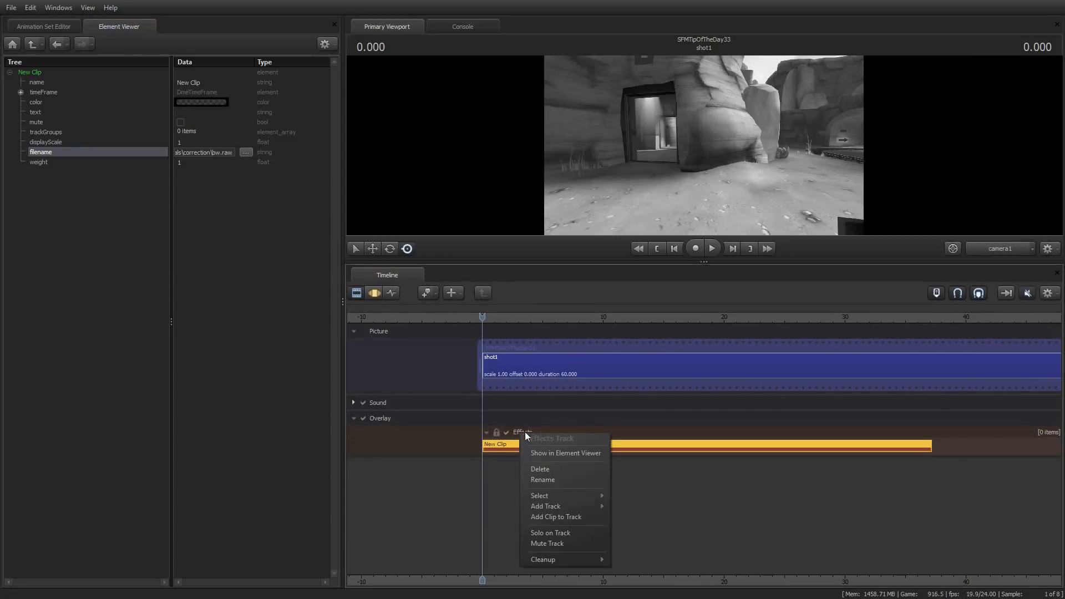
click(562, 516)
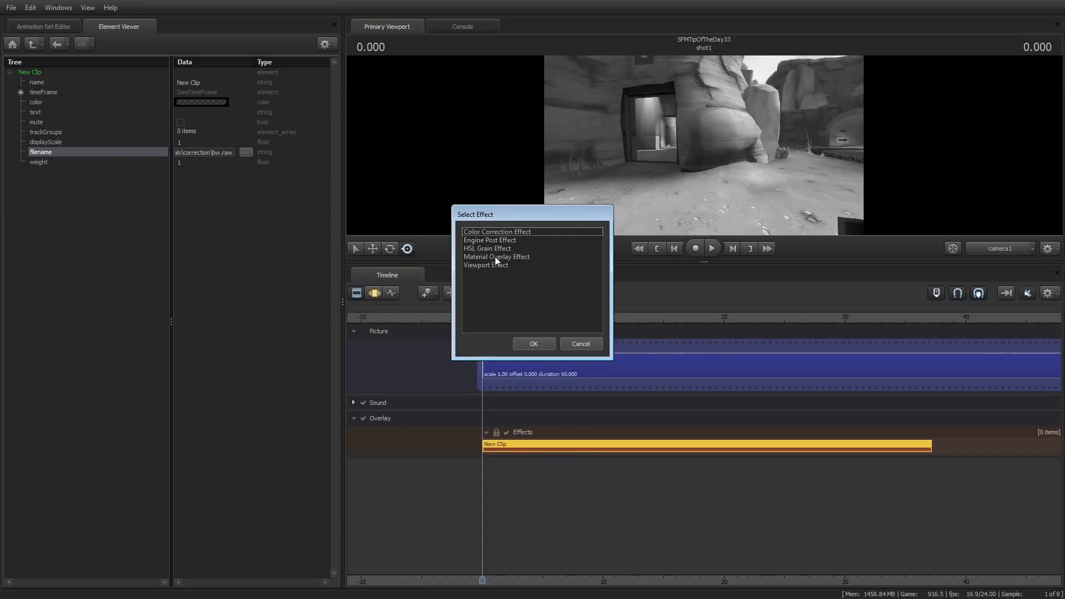
click(510, 255)
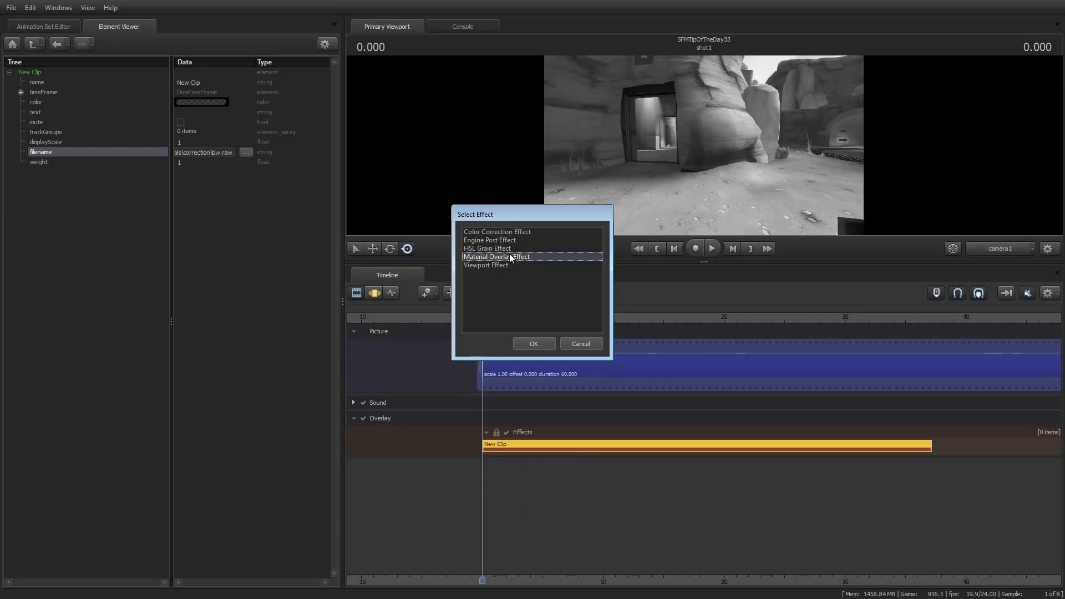
click(534, 343)
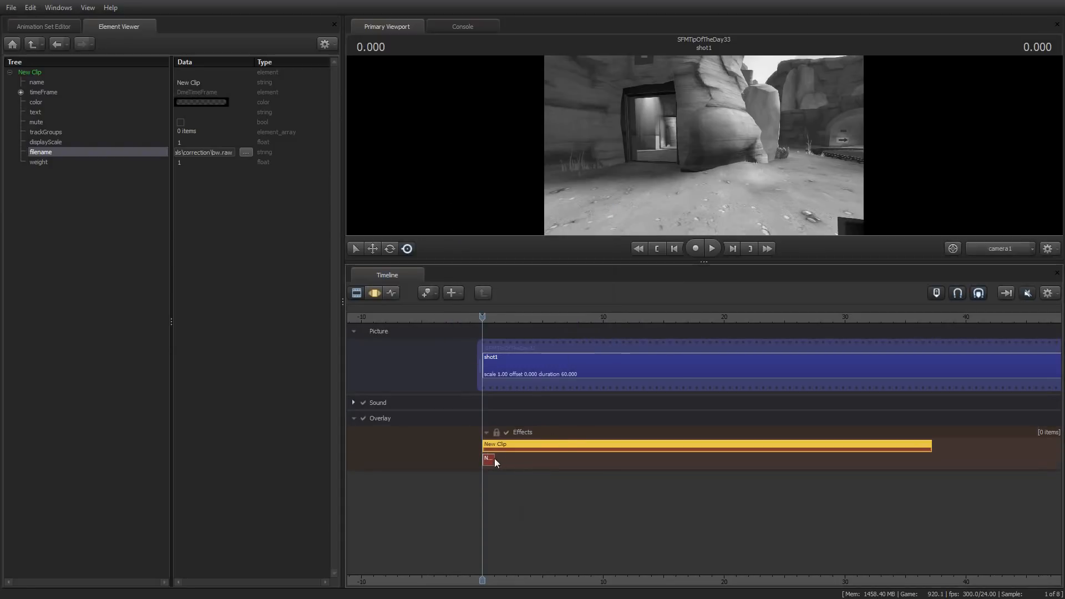
drag(495, 458, 938, 458)
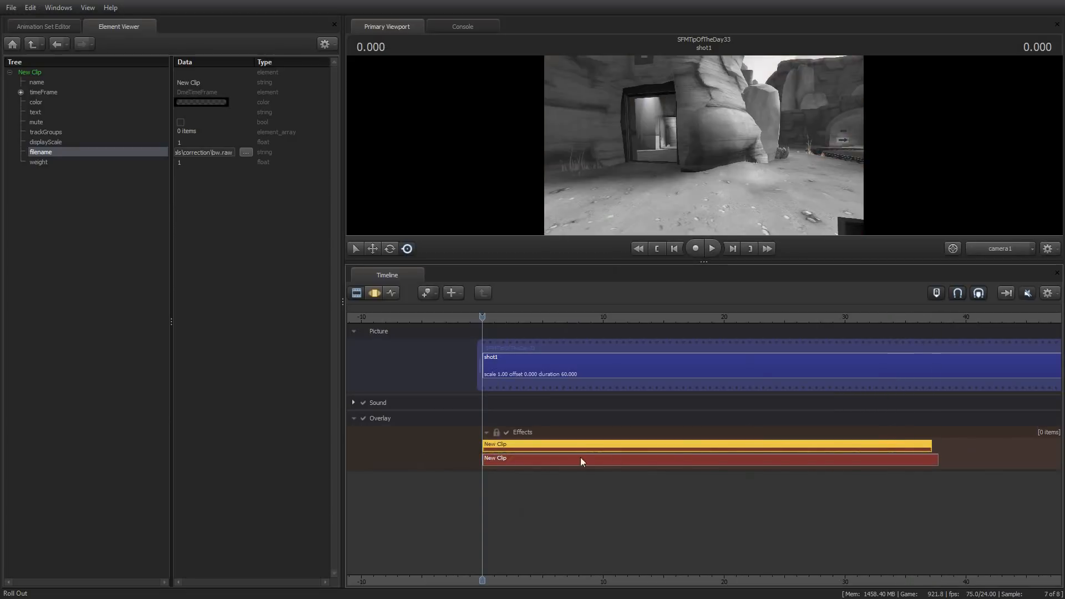
drag(487, 463, 485, 463)
Show the overlay clip in the Element Viewer and assign filmgrain\pgrain1\pgrain.vmt as its material
click(508, 460)
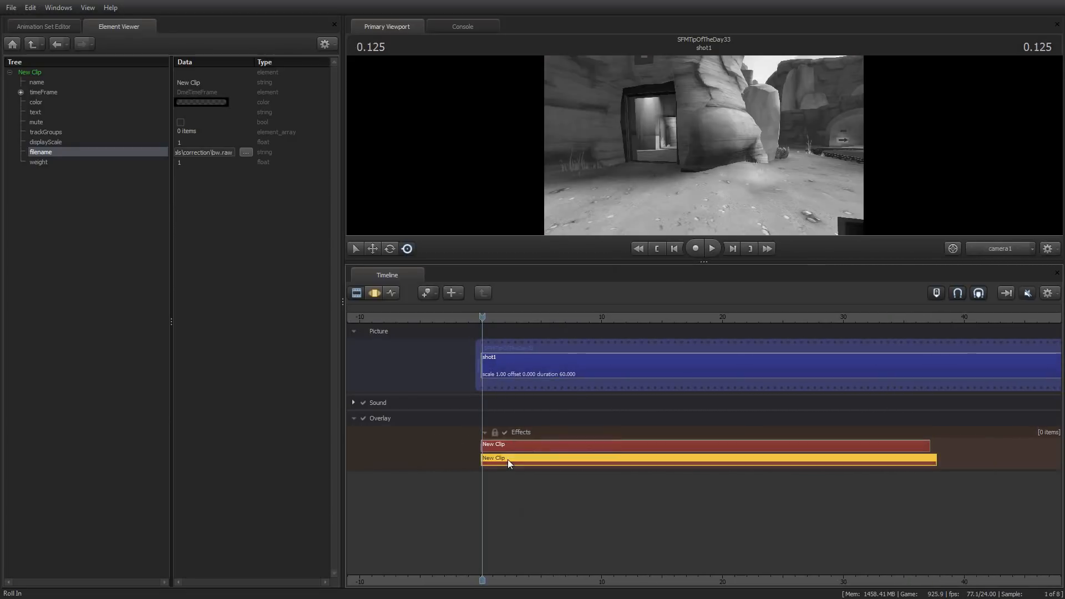
right_click(508, 459)
click(560, 330)
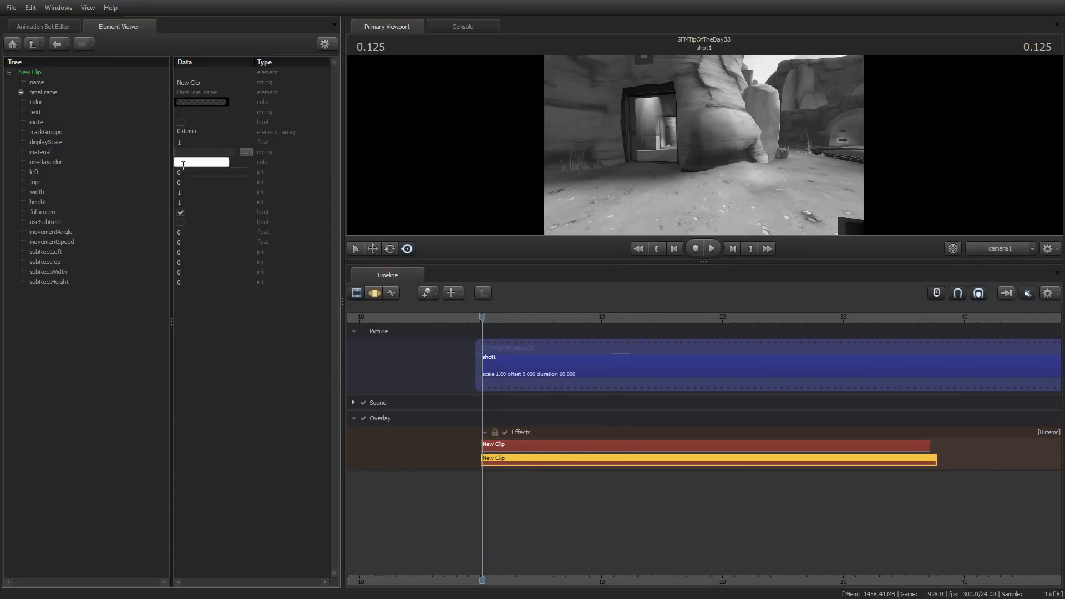
click(246, 152)
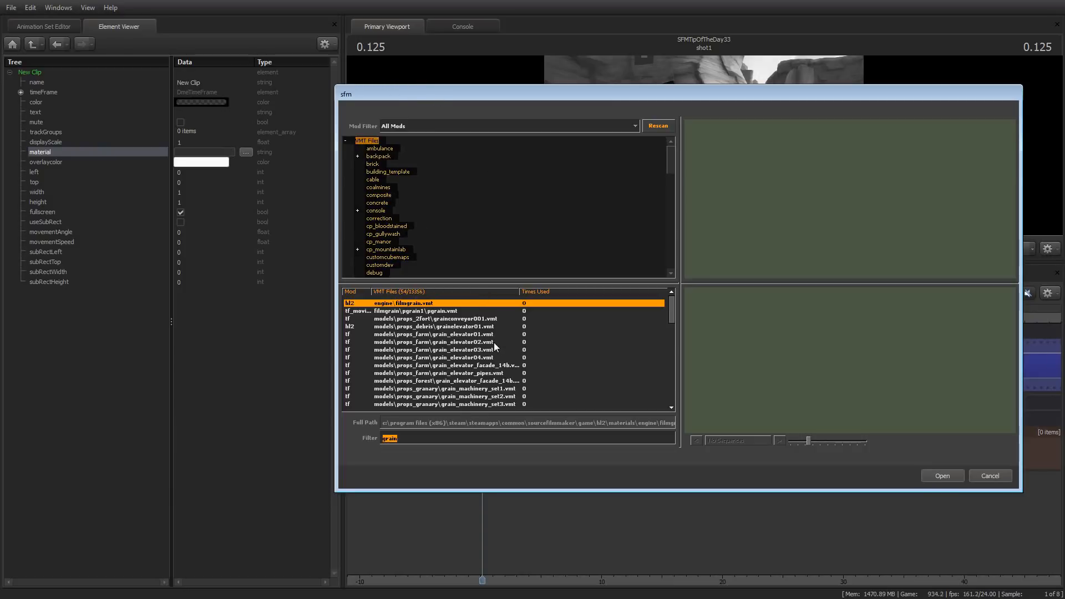
click(417, 311)
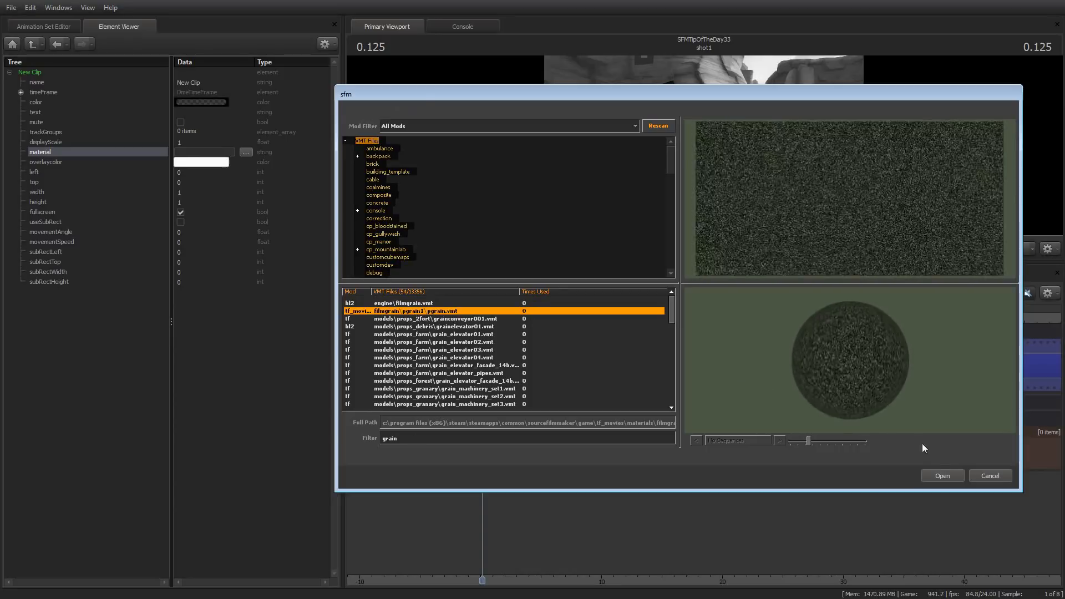
click(948, 475)
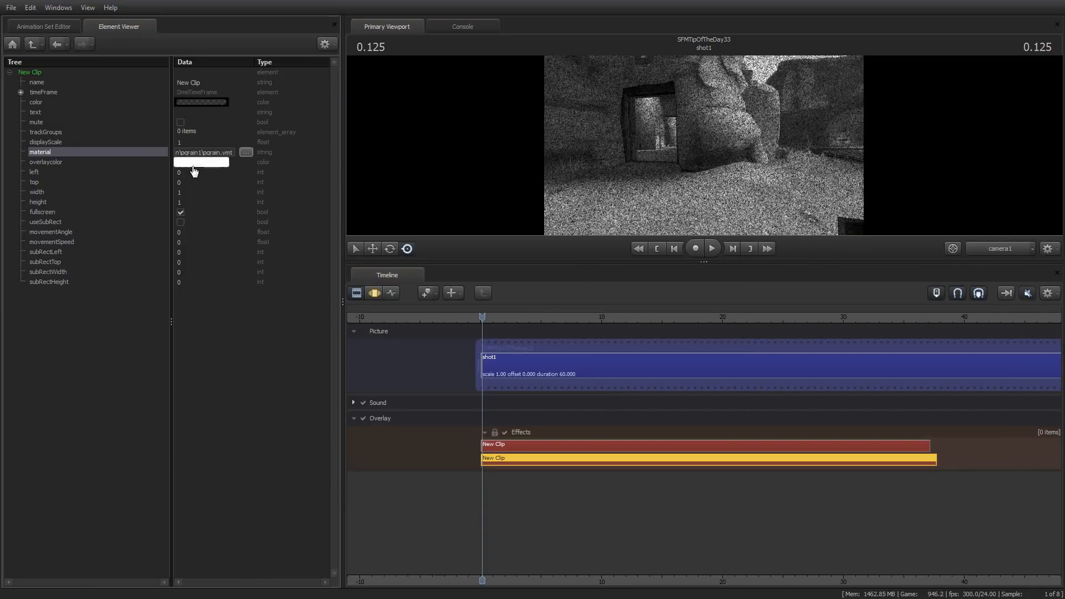
Enlarge the viewport and reduce the alpha of the clip's overlaycolor to 67 to soften the film grain
drag(710, 263, 721, 381)
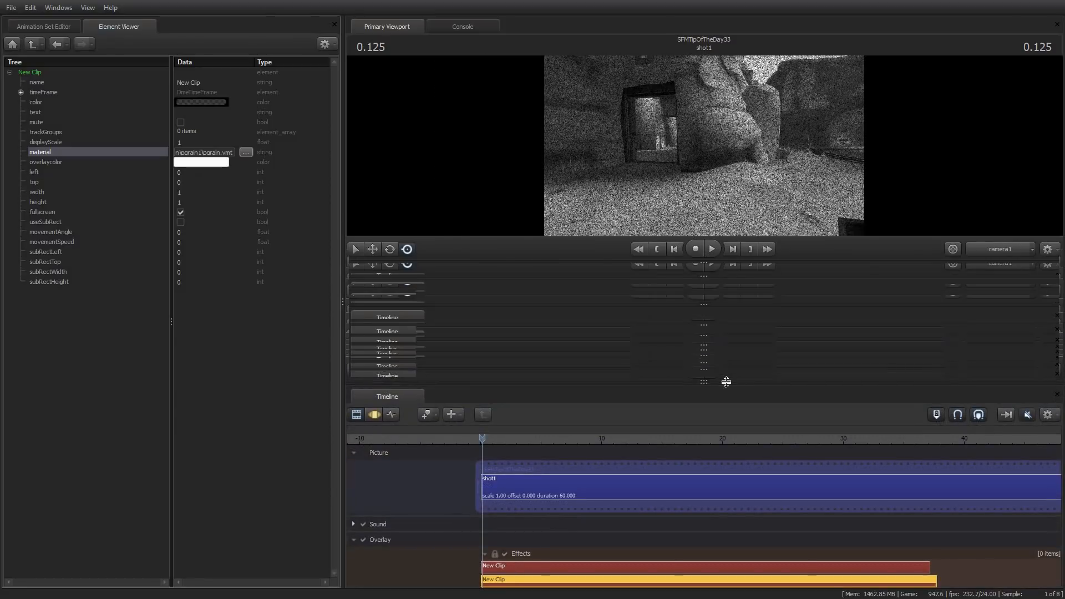
click(51, 161)
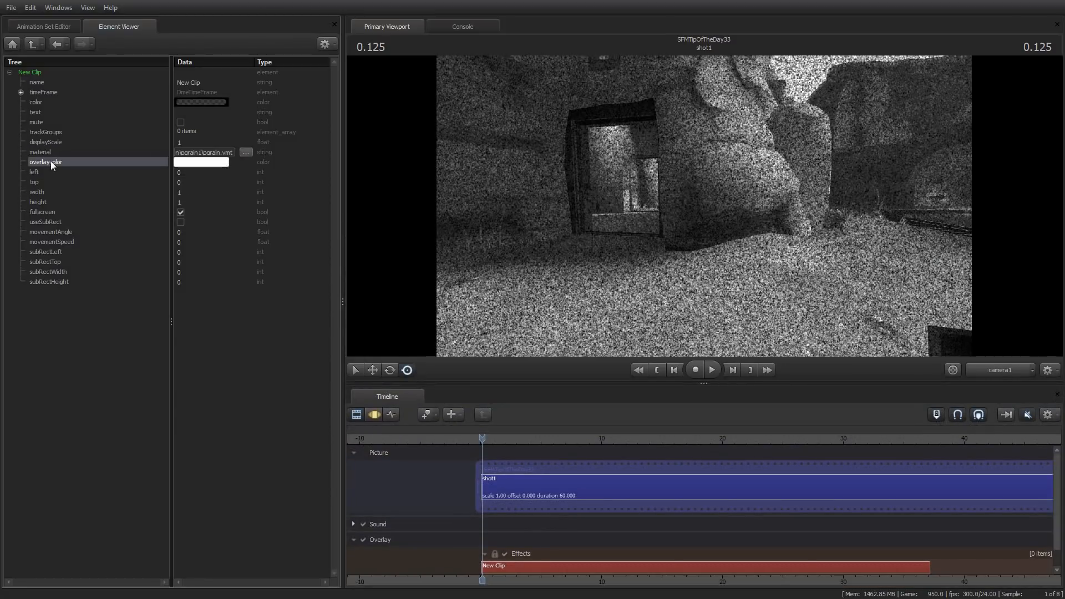
click(194, 163)
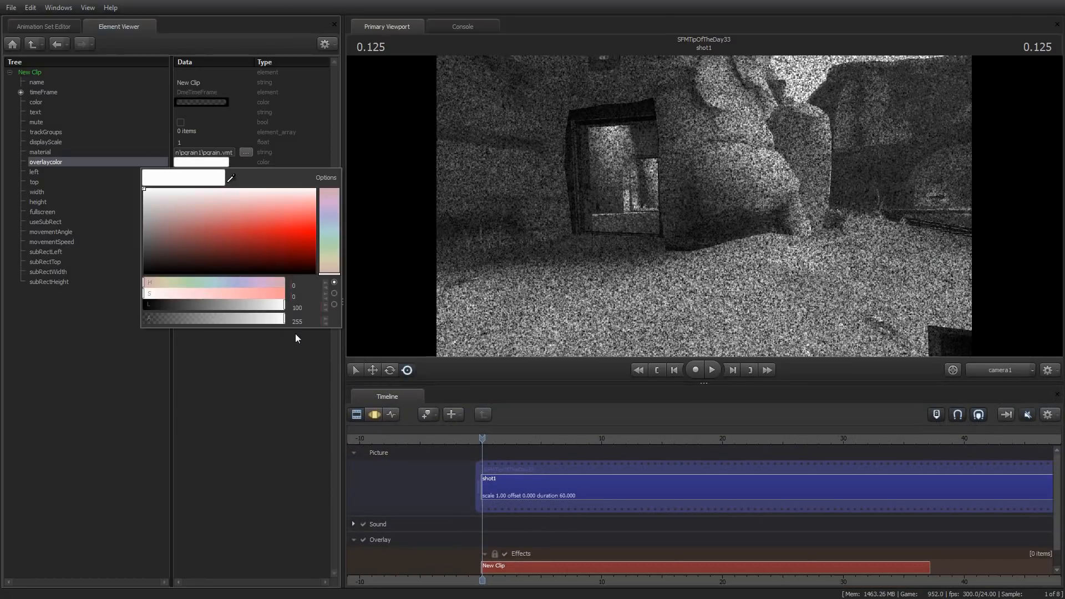
drag(284, 319, 180, 318)
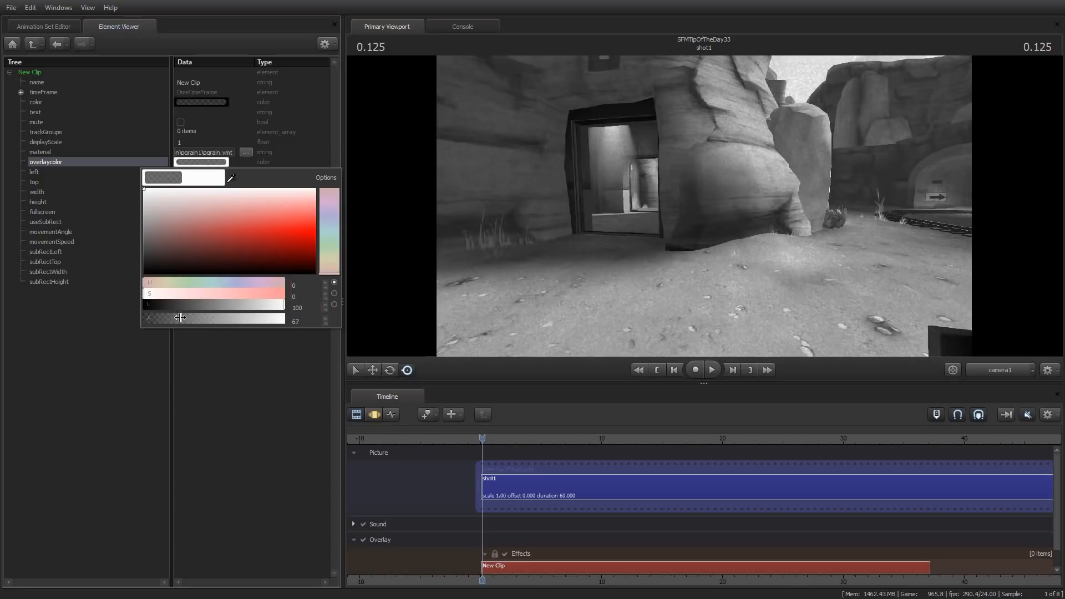
click(244, 411)
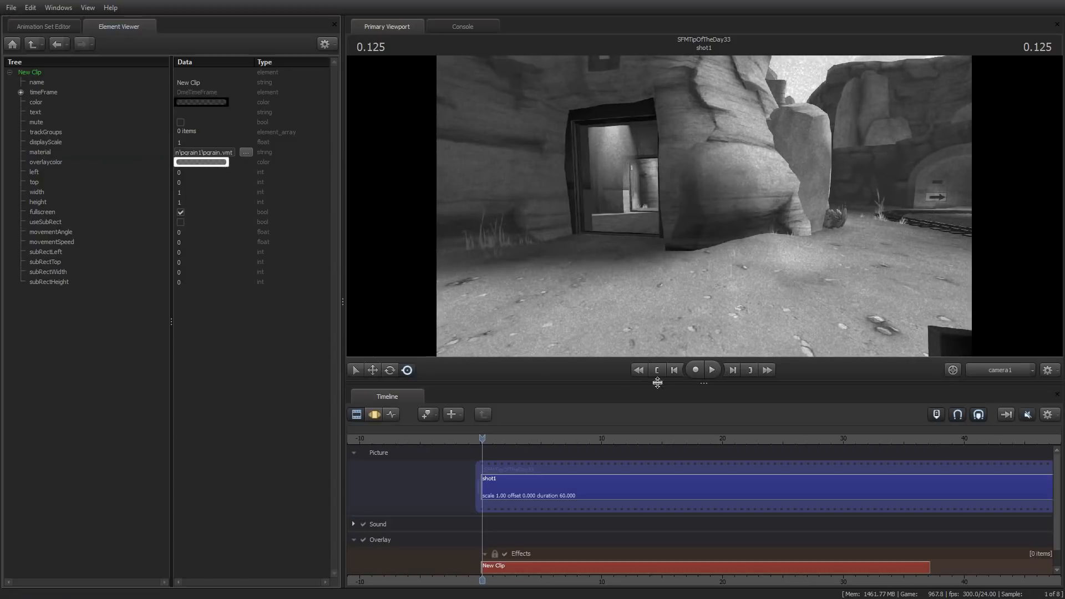
Play the shot from the beginning to preview the black-and-white correction combined with the film grain overlay
click(644, 370)
key(space)
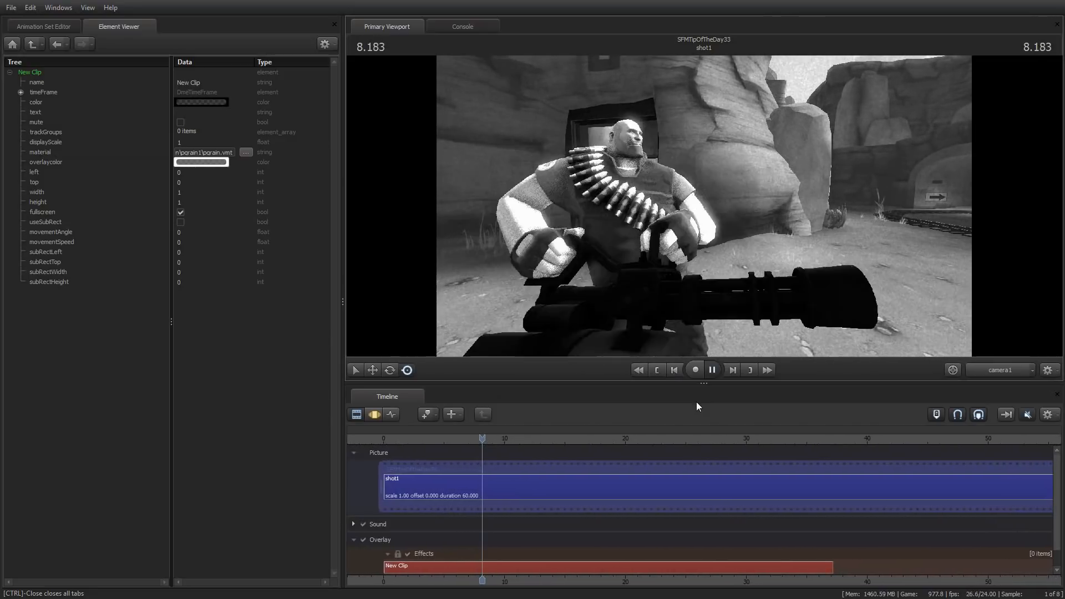
key(space)
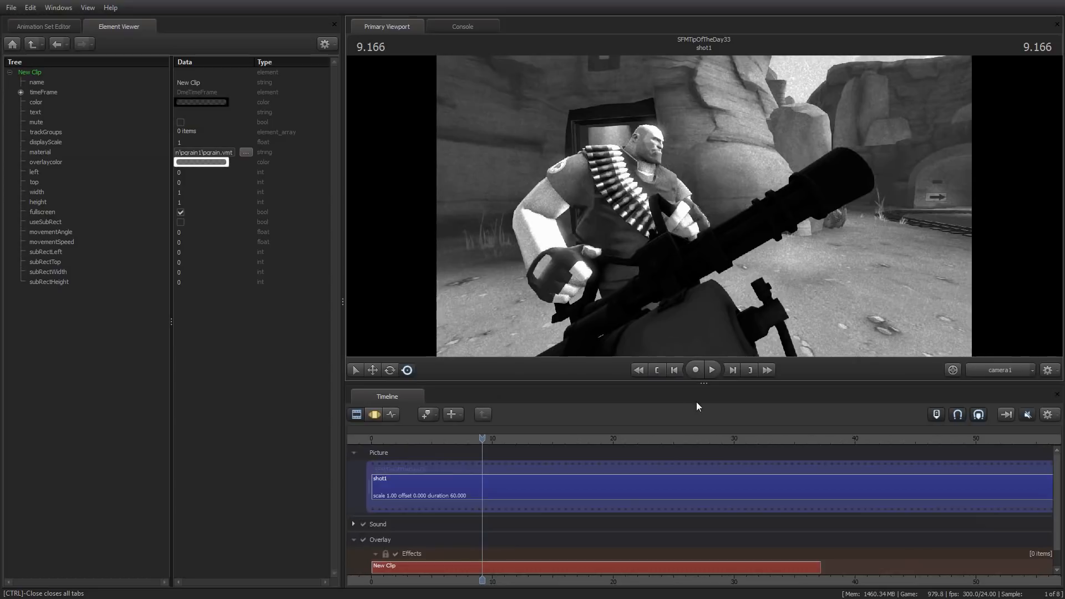